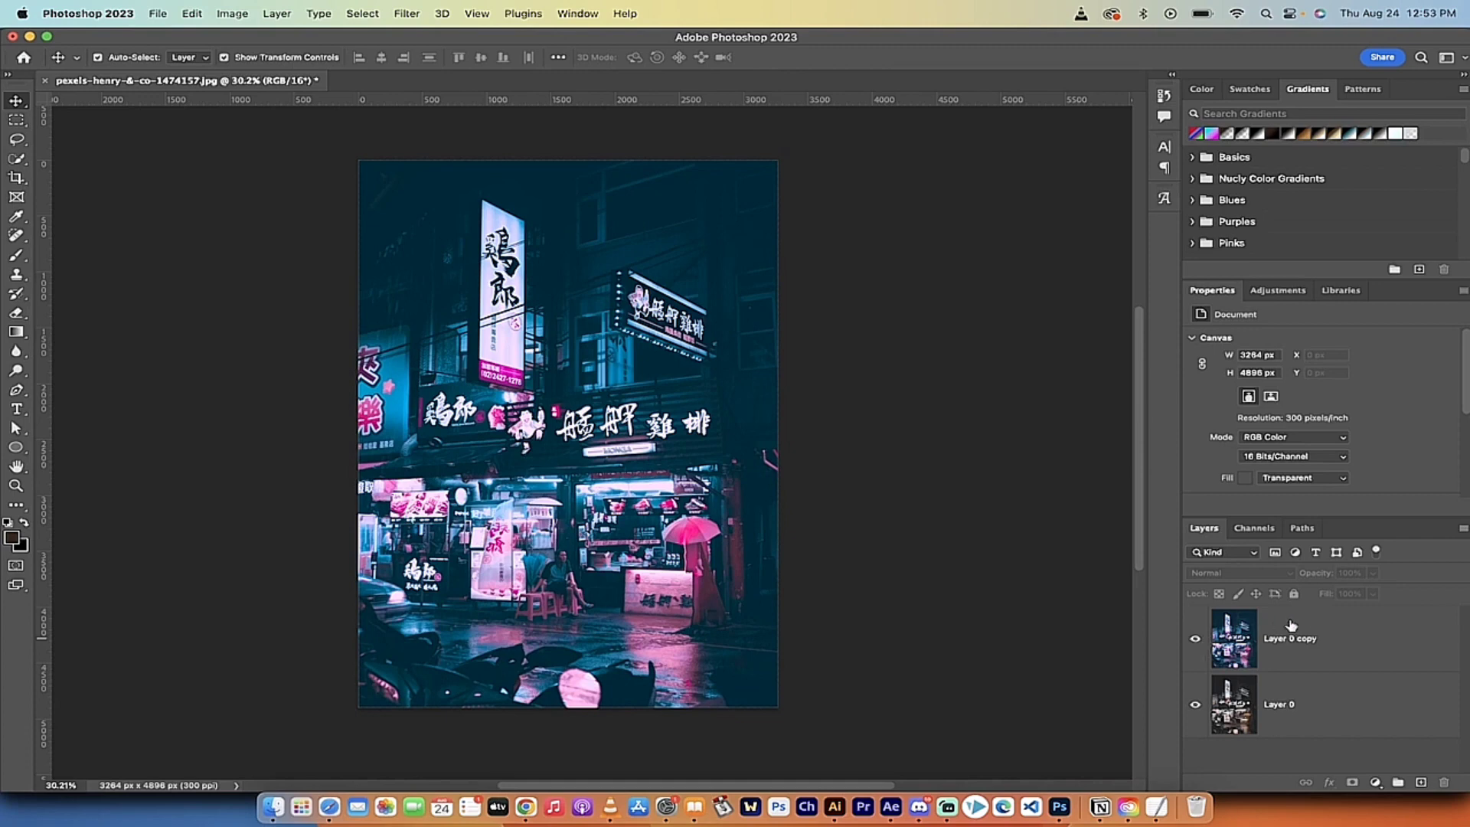
# - Compare the edited Layer 0 copy with the original by toggling its visibility, and delete the copy
pyautogui.click(1313, 651)
pyautogui.click(1195, 638)
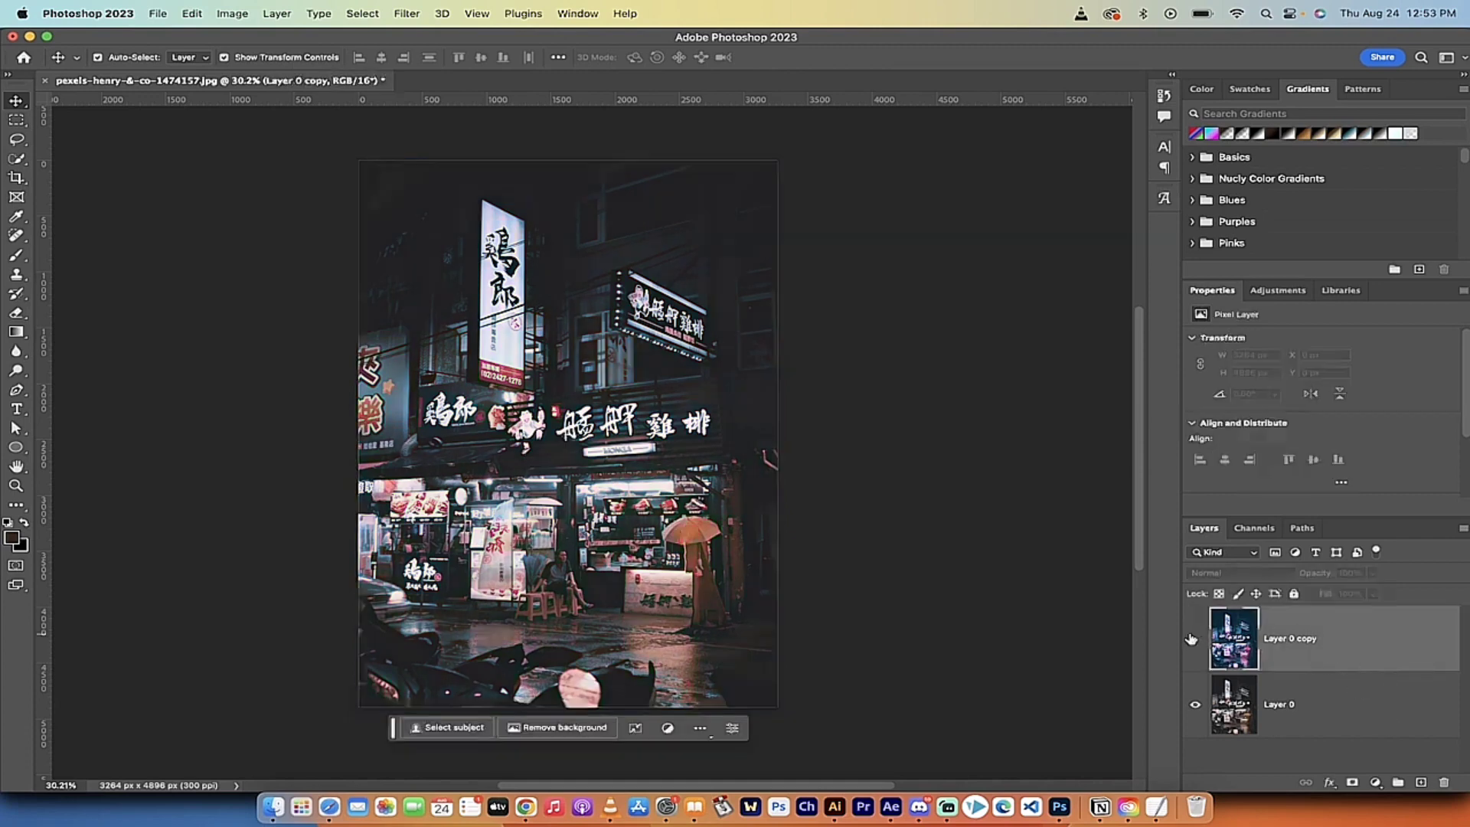
pyautogui.click(1196, 639)
pyautogui.click(1444, 783)
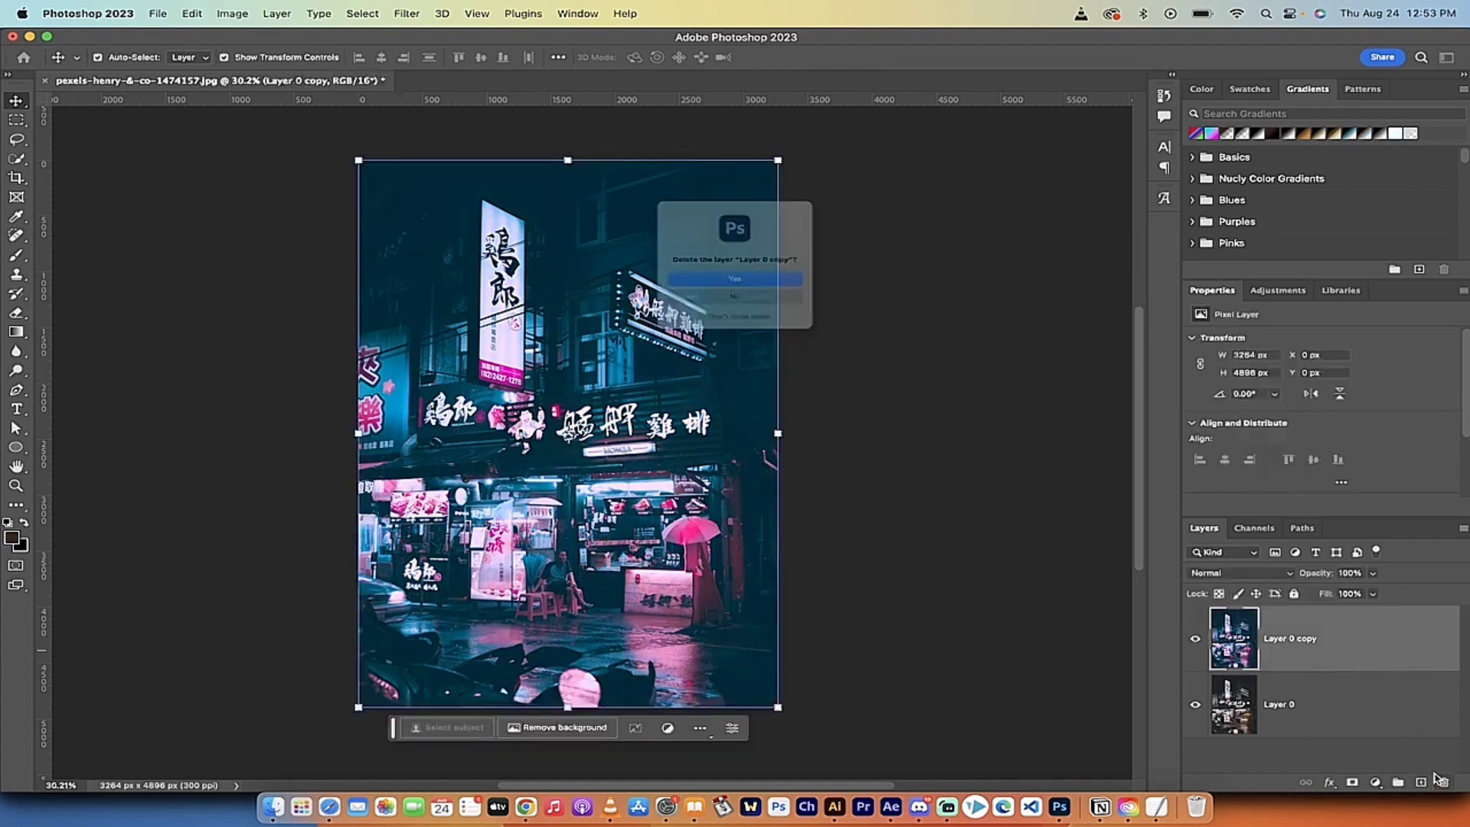
pyautogui.click(784, 290)
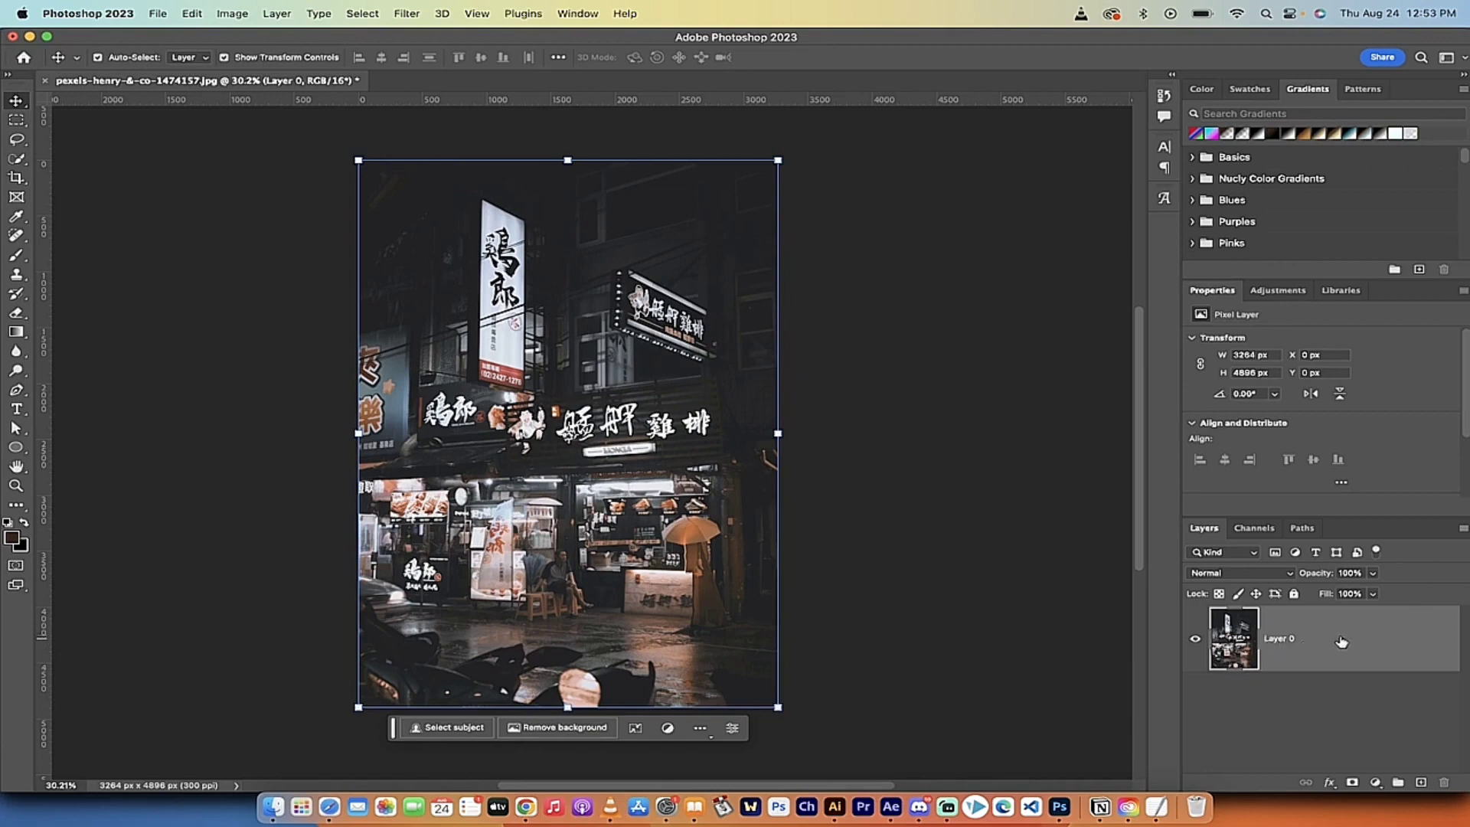
# - Duplicate Layer 0 so the original photo stays untouched beneath the working copy
pyautogui.click(184, 267)
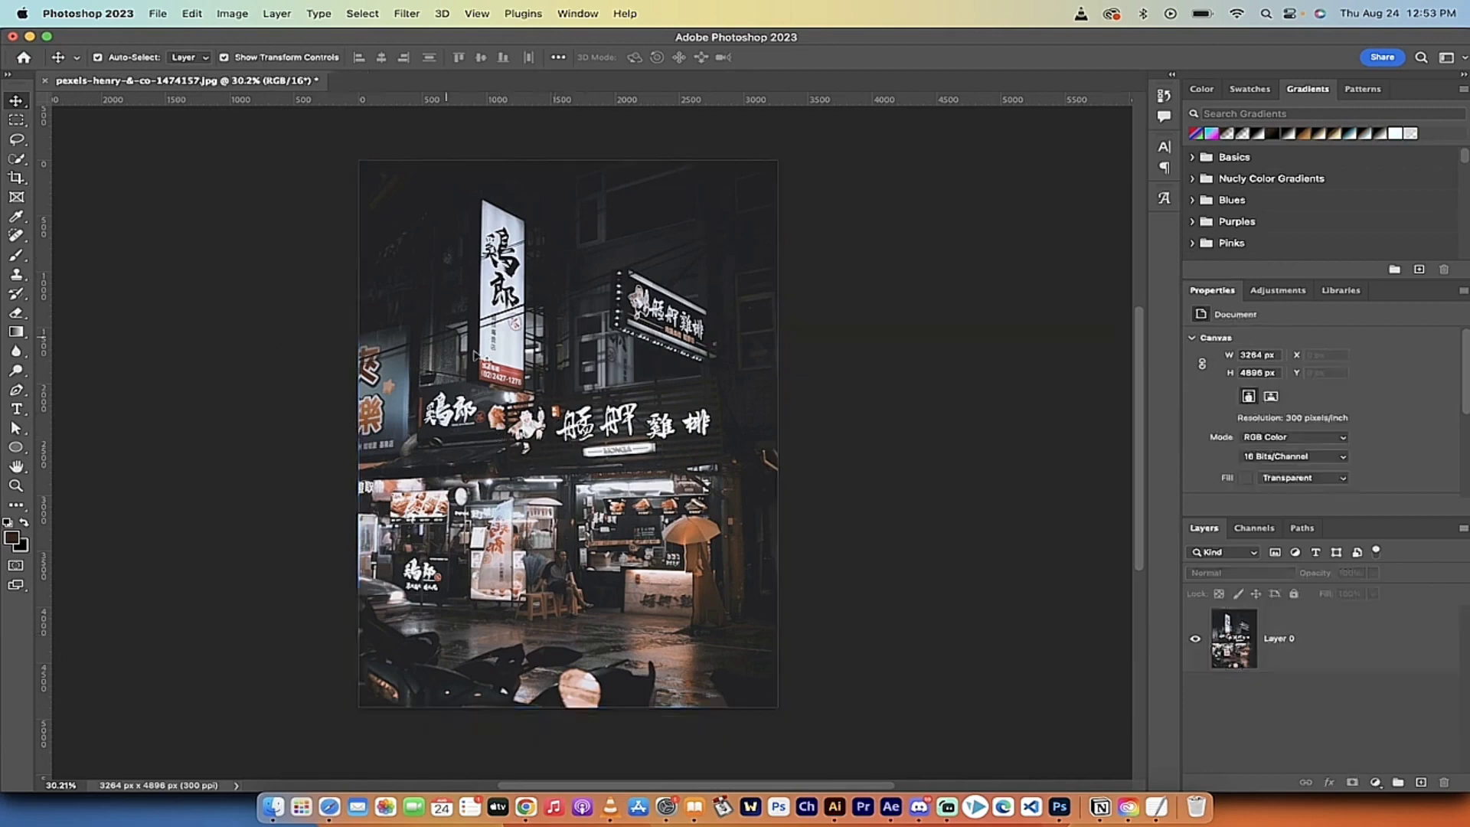
pyautogui.click(1309, 632)
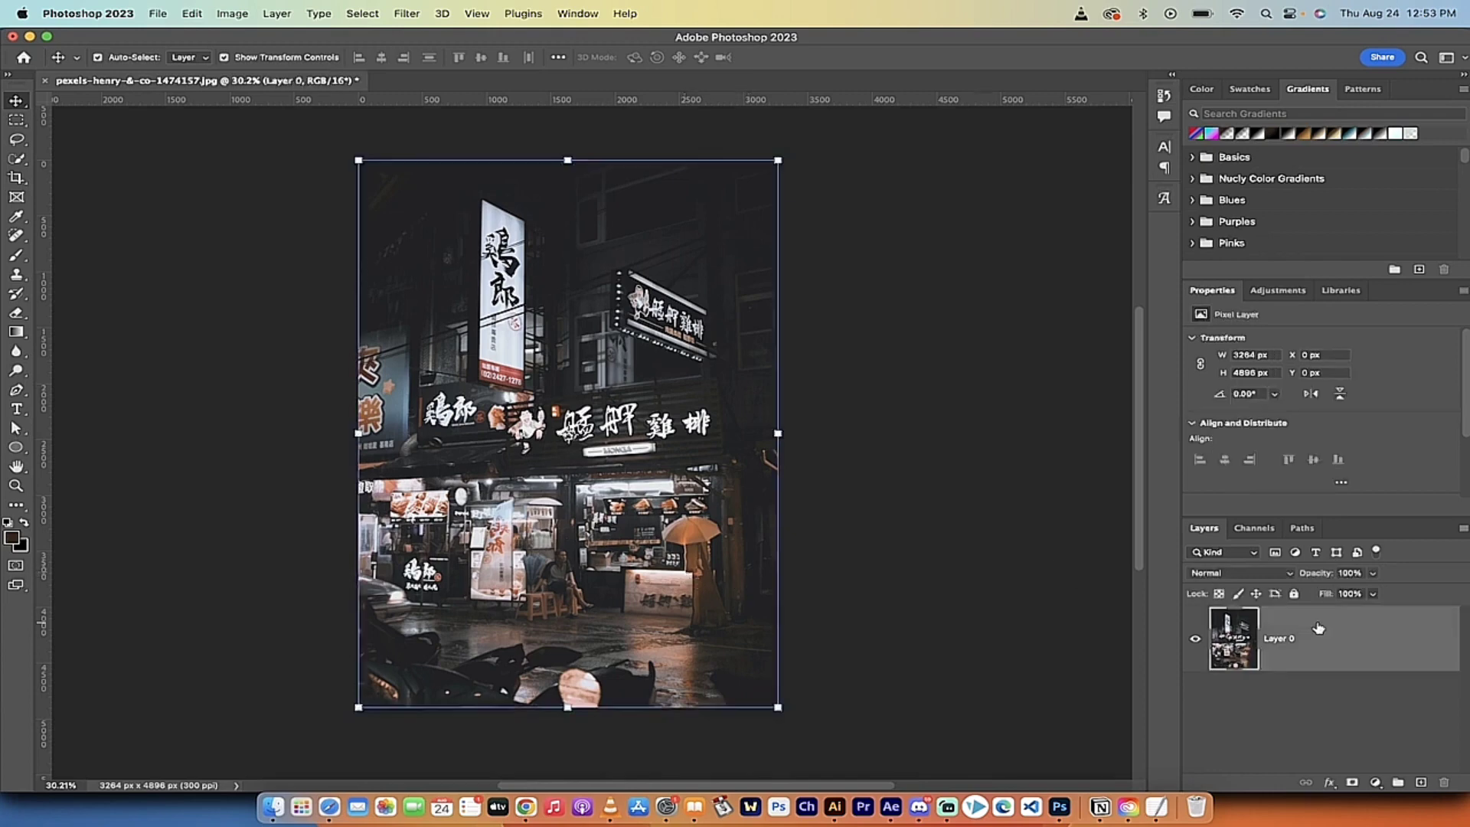
pyautogui.moveTo(1358, 640); pyautogui.dragTo(1422, 782)
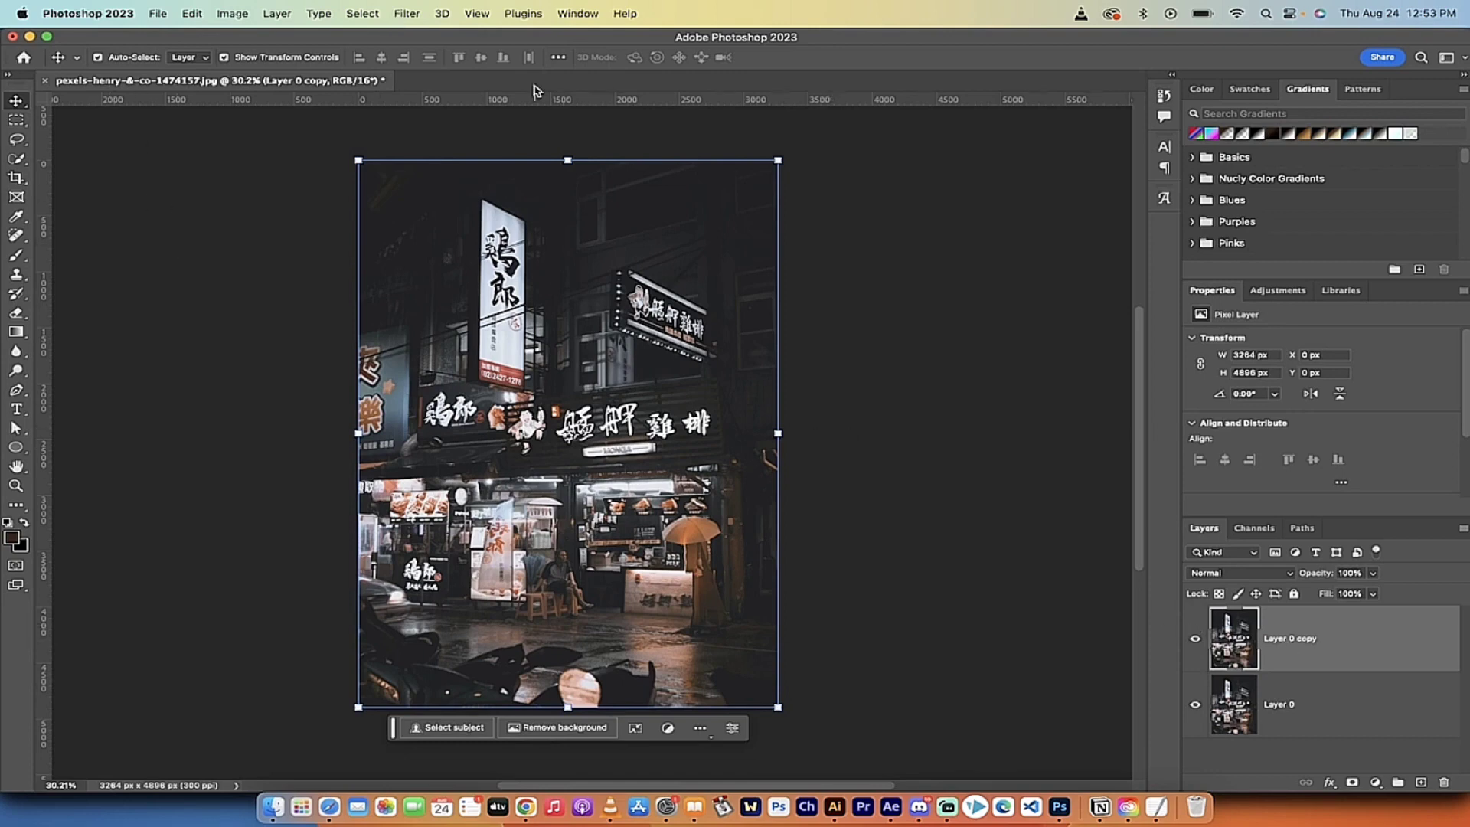
# - Start the Camera Raw Filter on the duplicated layer and set the white balance to Temperature -32 and Tint +31
pyautogui.click(409, 8)
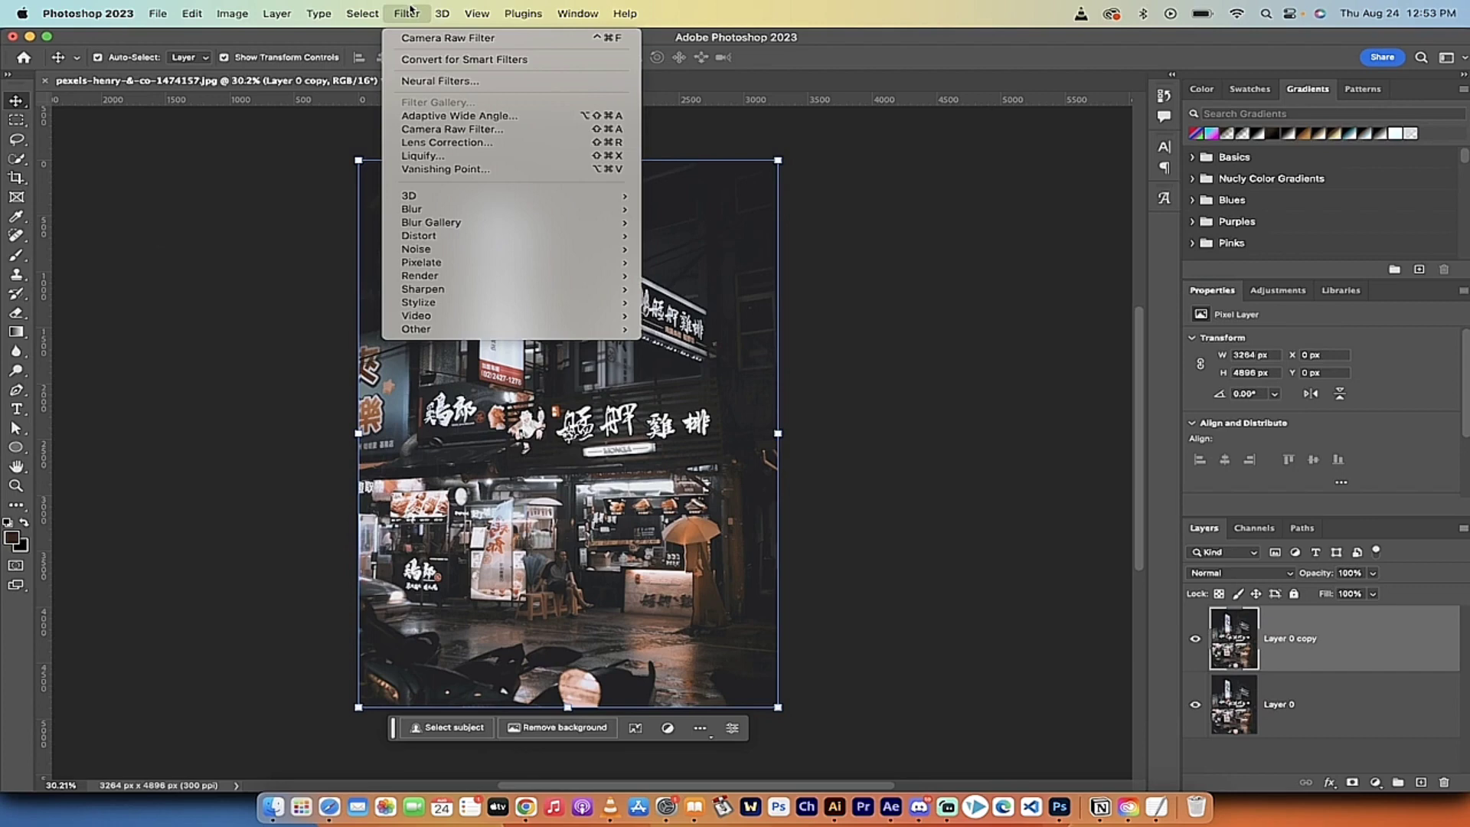
pyautogui.click(445, 131)
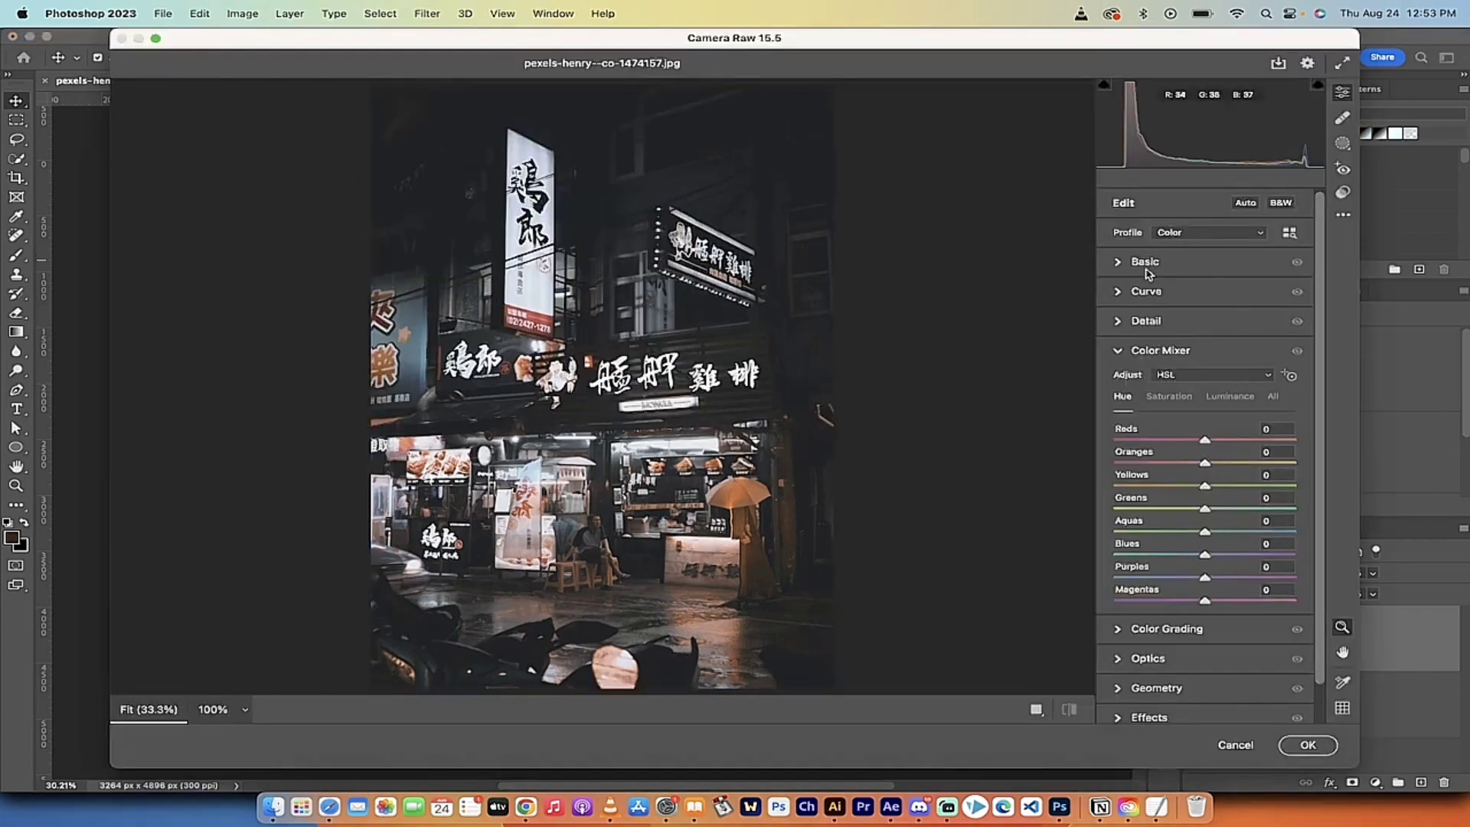
pyautogui.click(1123, 359)
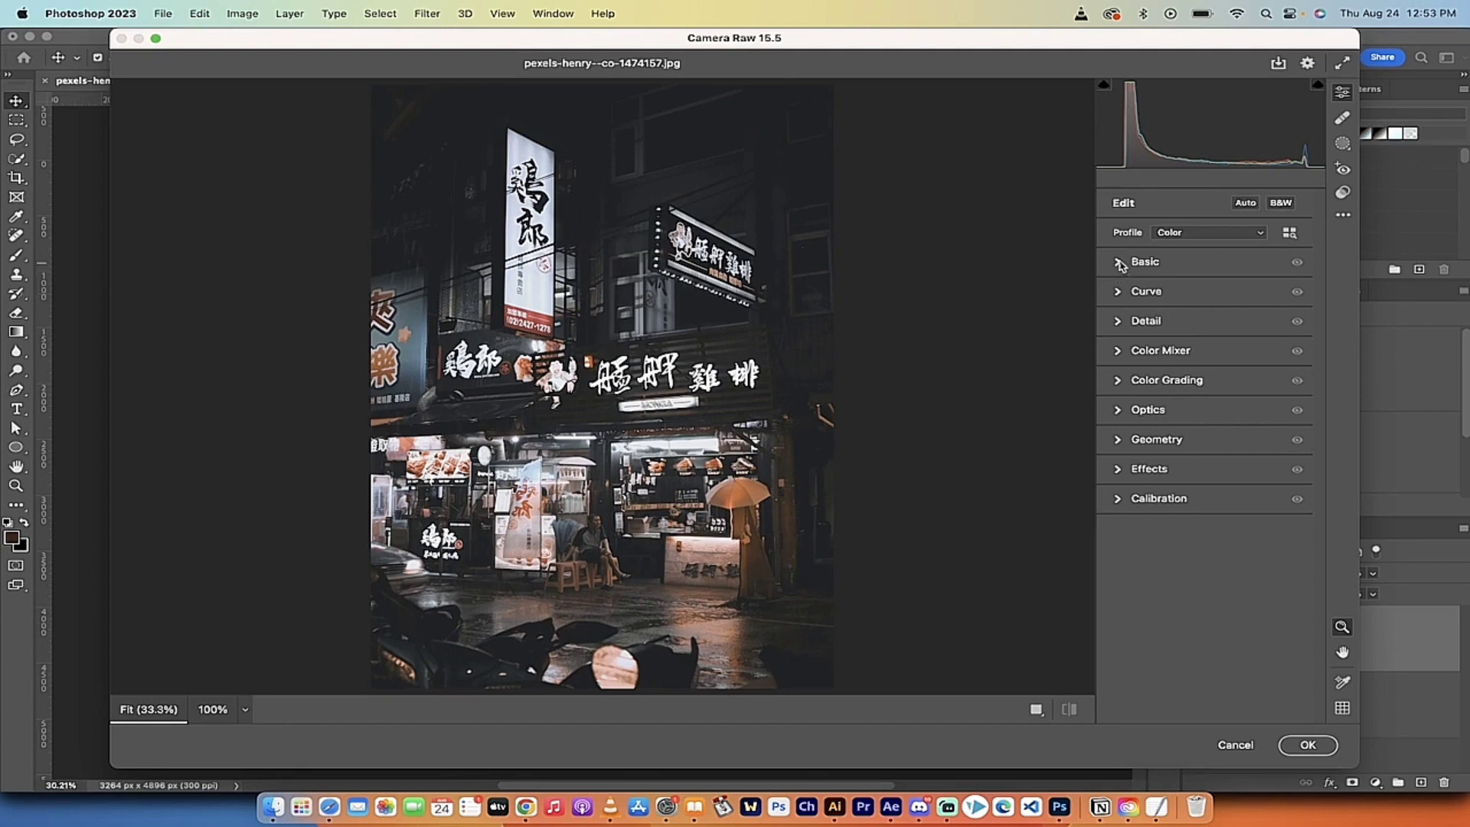
pyautogui.click(1120, 263)
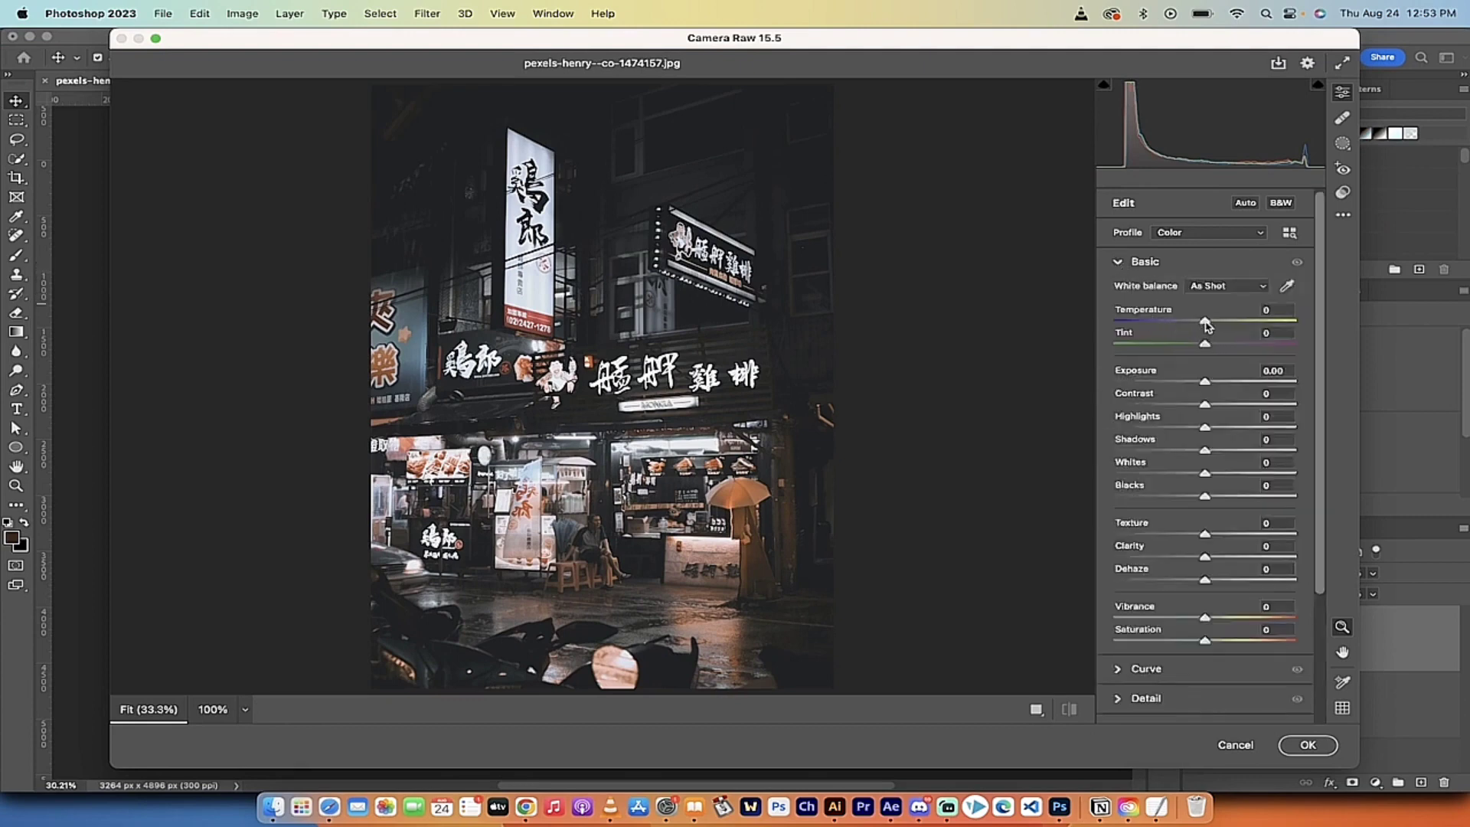
pyautogui.moveTo(1206, 325); pyautogui.dragTo(1179, 324)
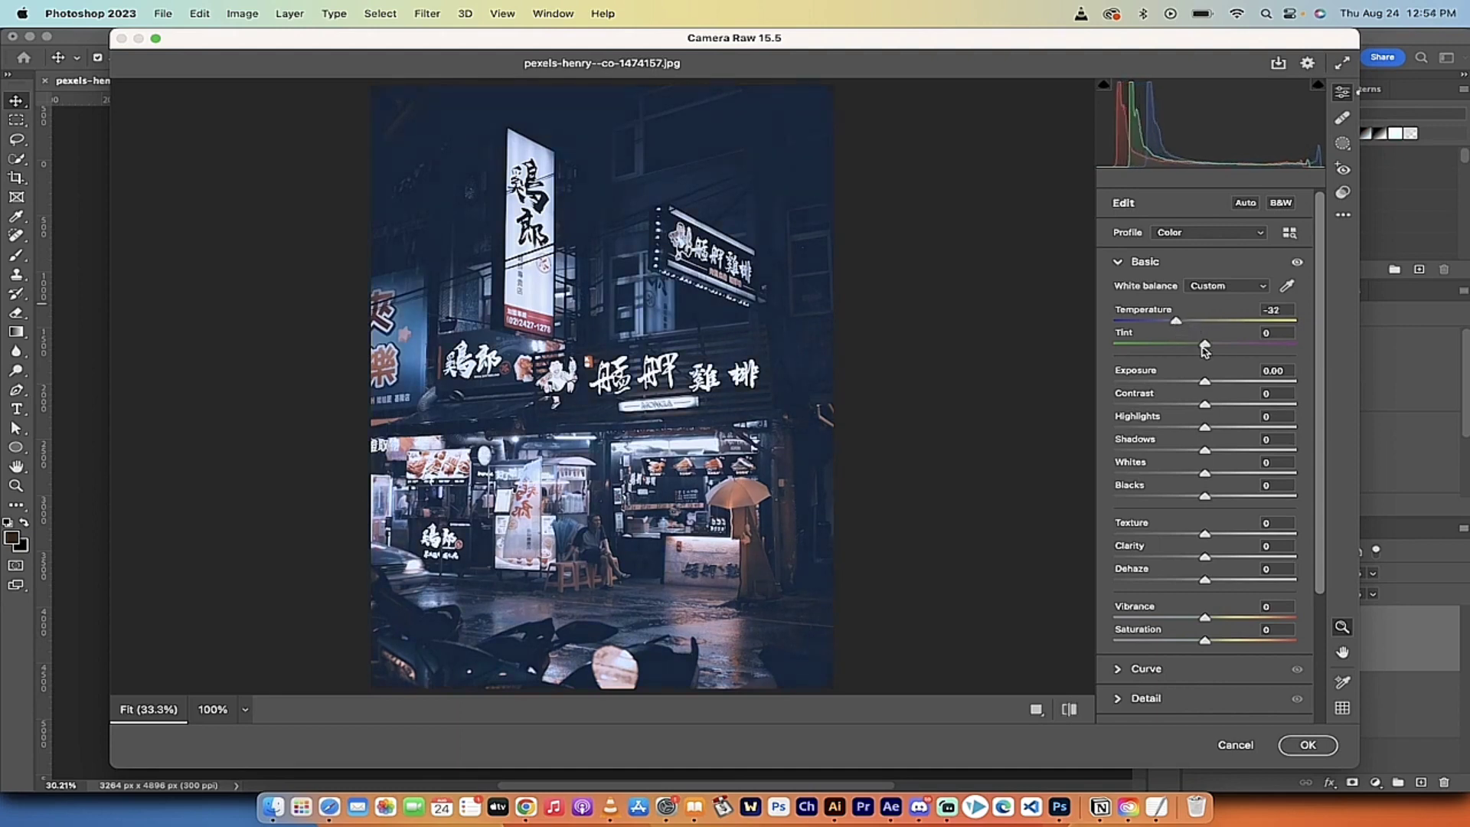
pyautogui.moveTo(1206, 346); pyautogui.dragTo(1234, 349)
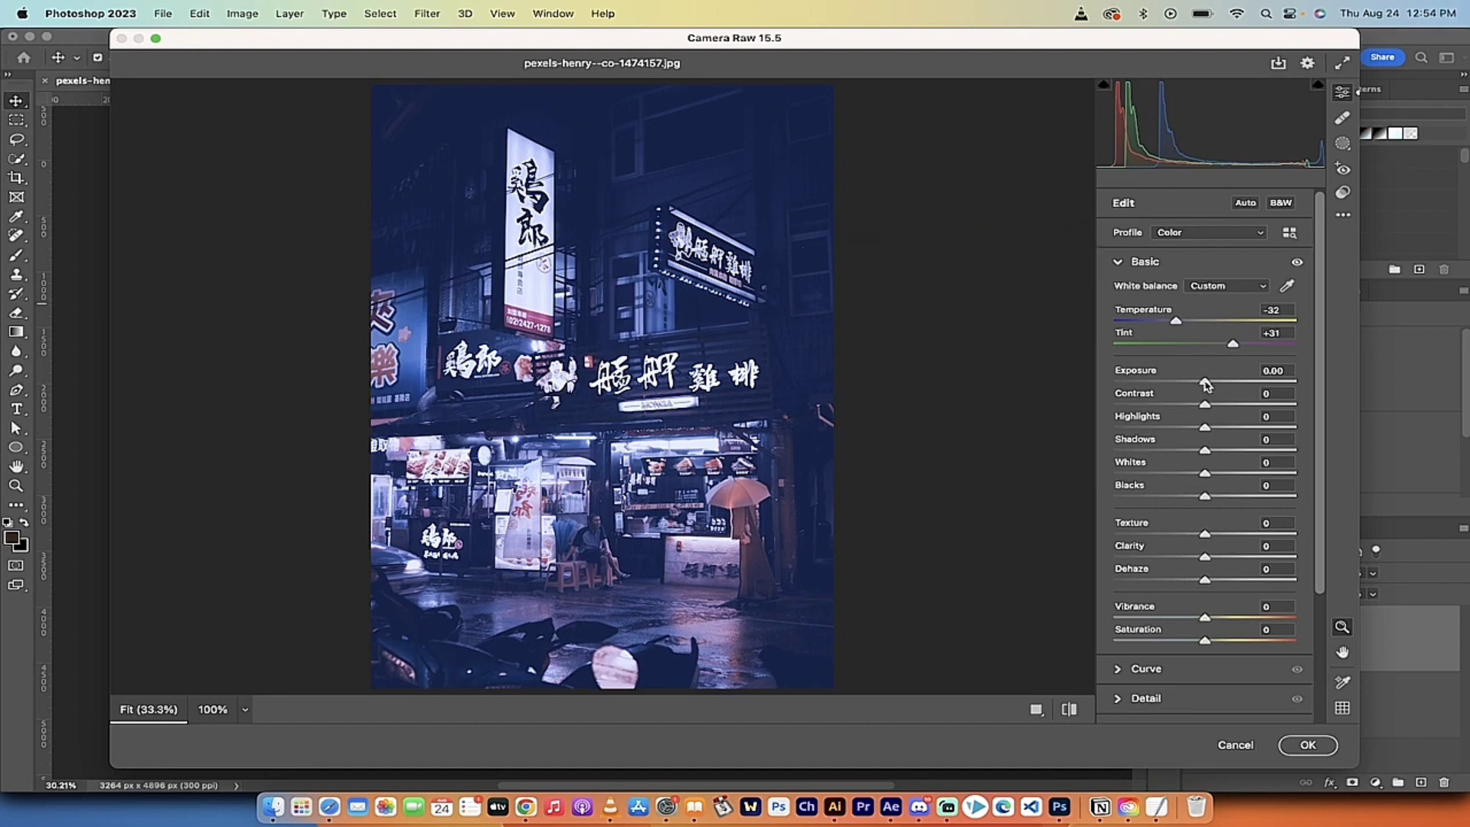
# - Adjust the basic tones to Exposure +0.15, Contrast +22, Highlights +12 and Shadows -13
pyautogui.moveTo(1207, 385); pyautogui.dragTo(1209, 385)
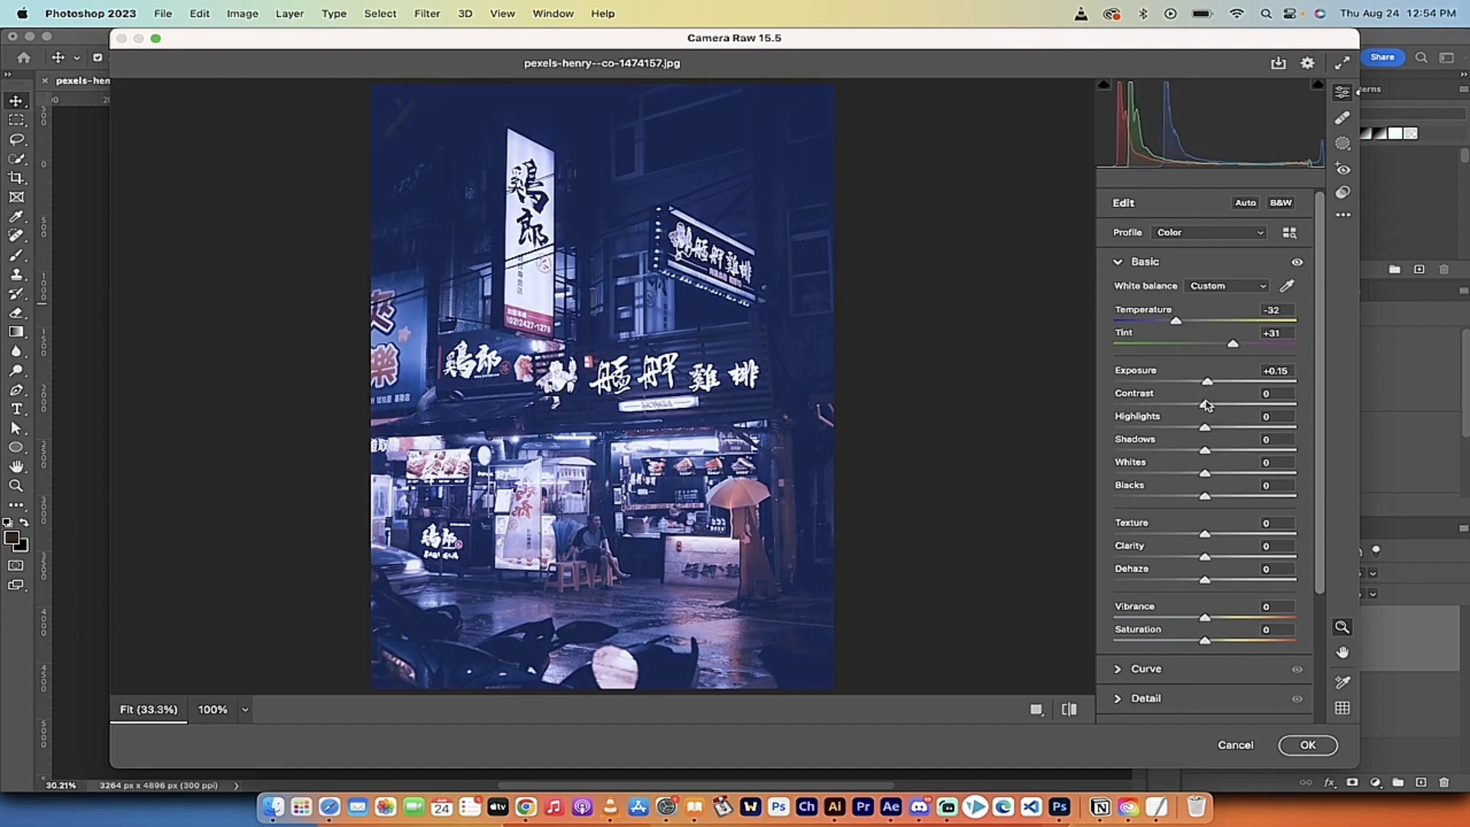
pyautogui.moveTo(1206, 406); pyautogui.dragTo(1199, 458)
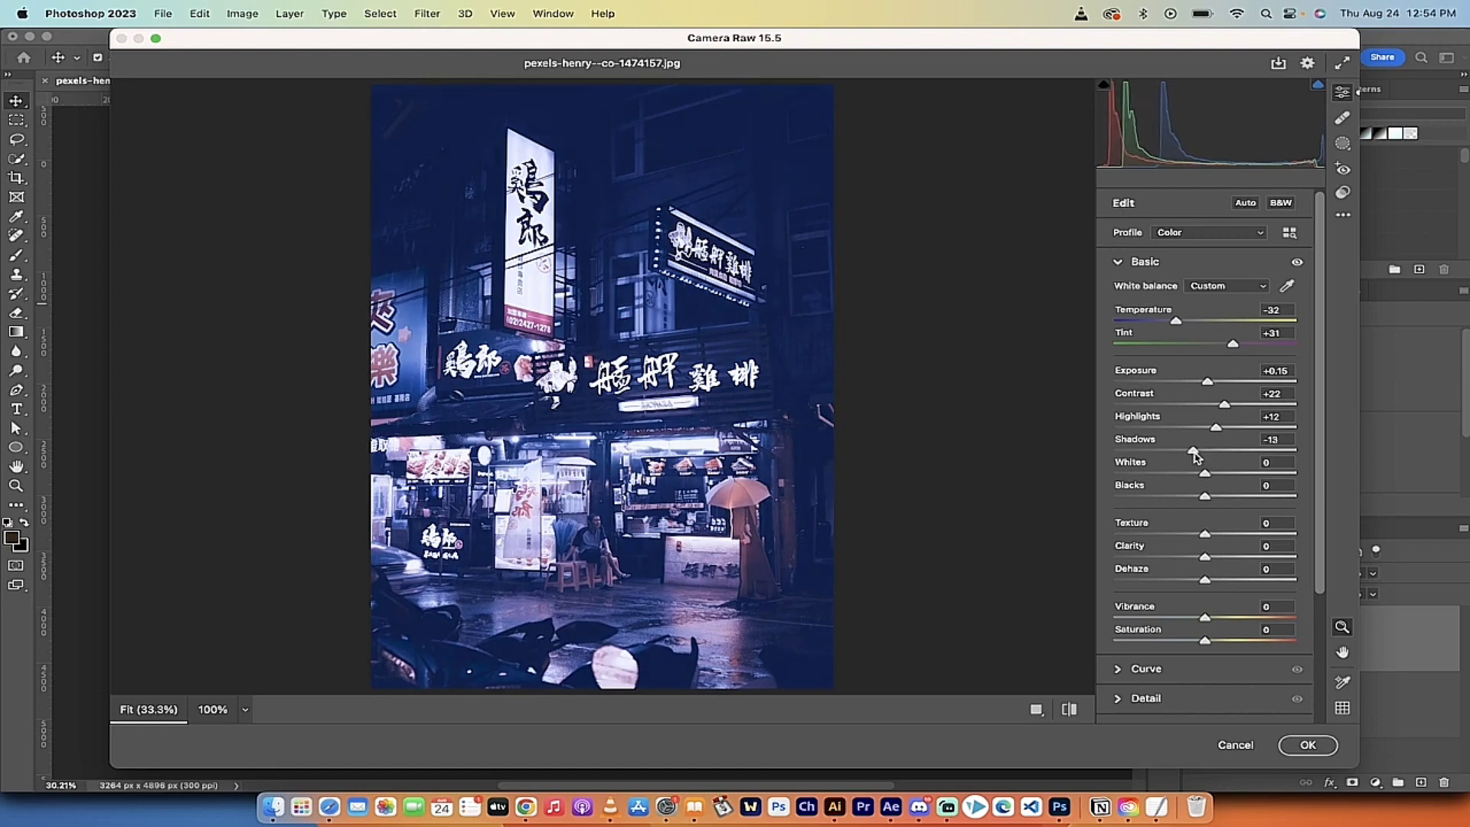
pyautogui.scroll(-1, 1111, 610)
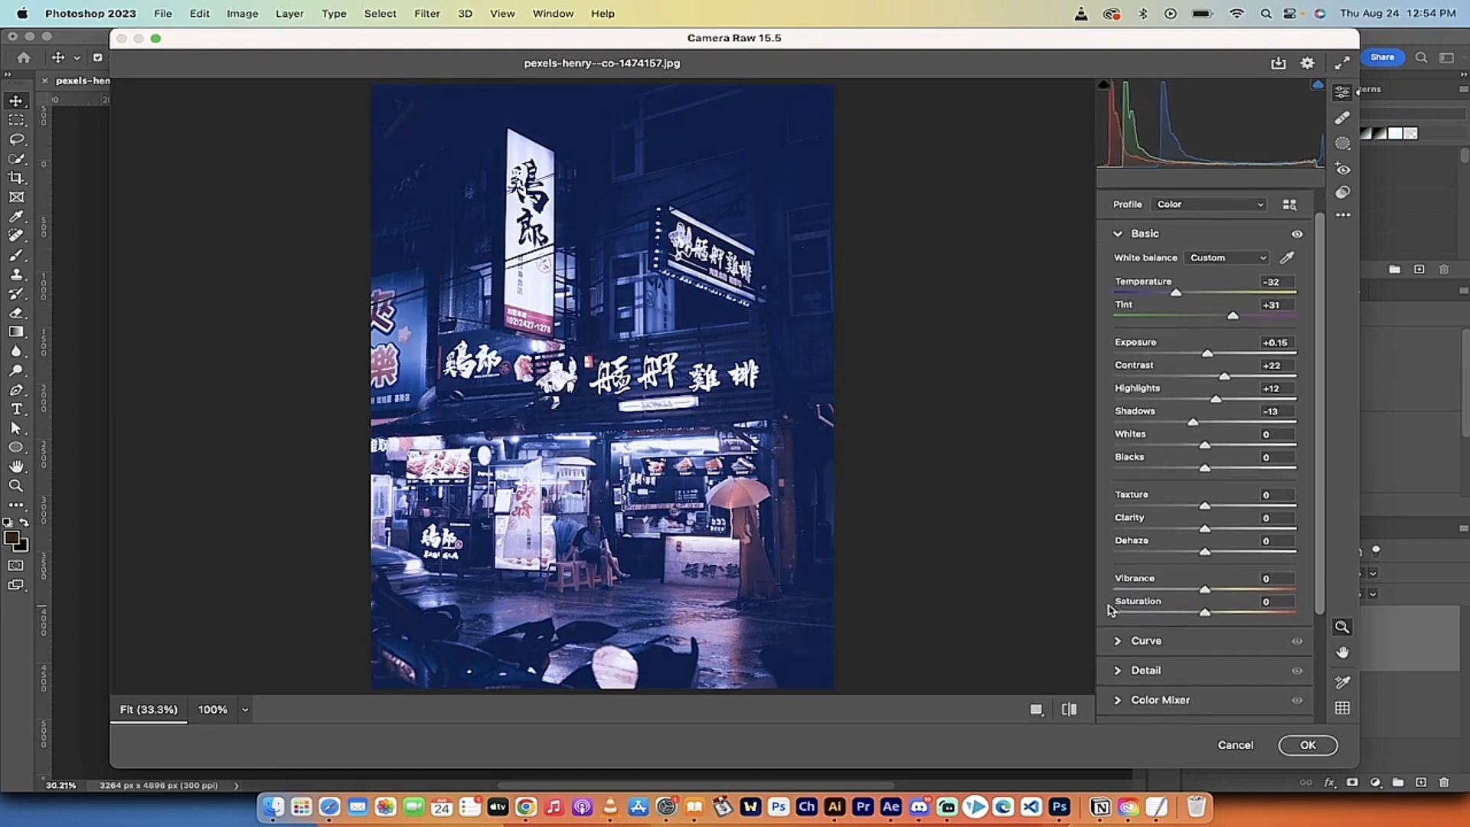
pyautogui.scroll(-5, 1103, 610)
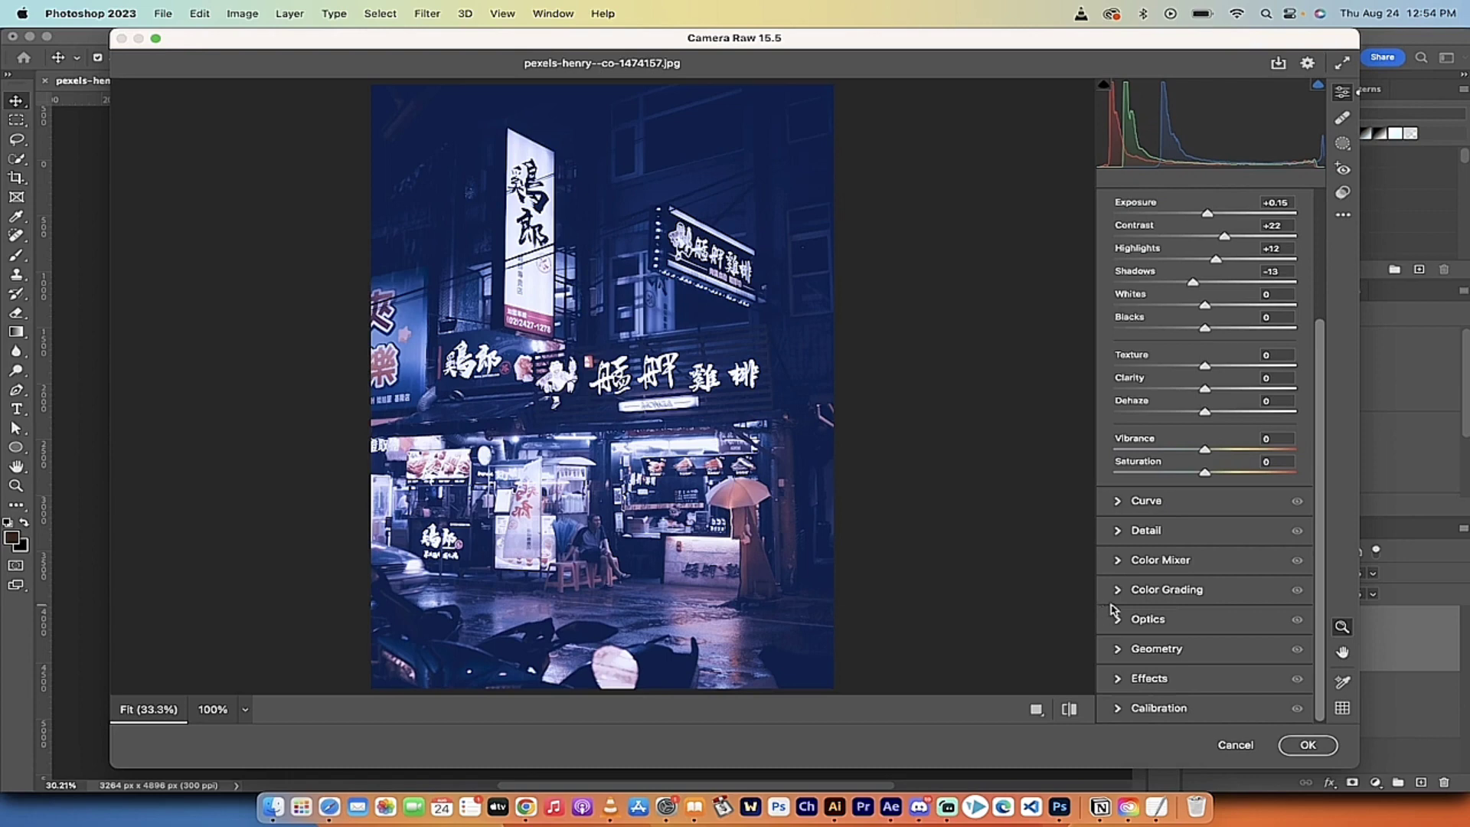
pyautogui.scroll(4, 1145, 255)
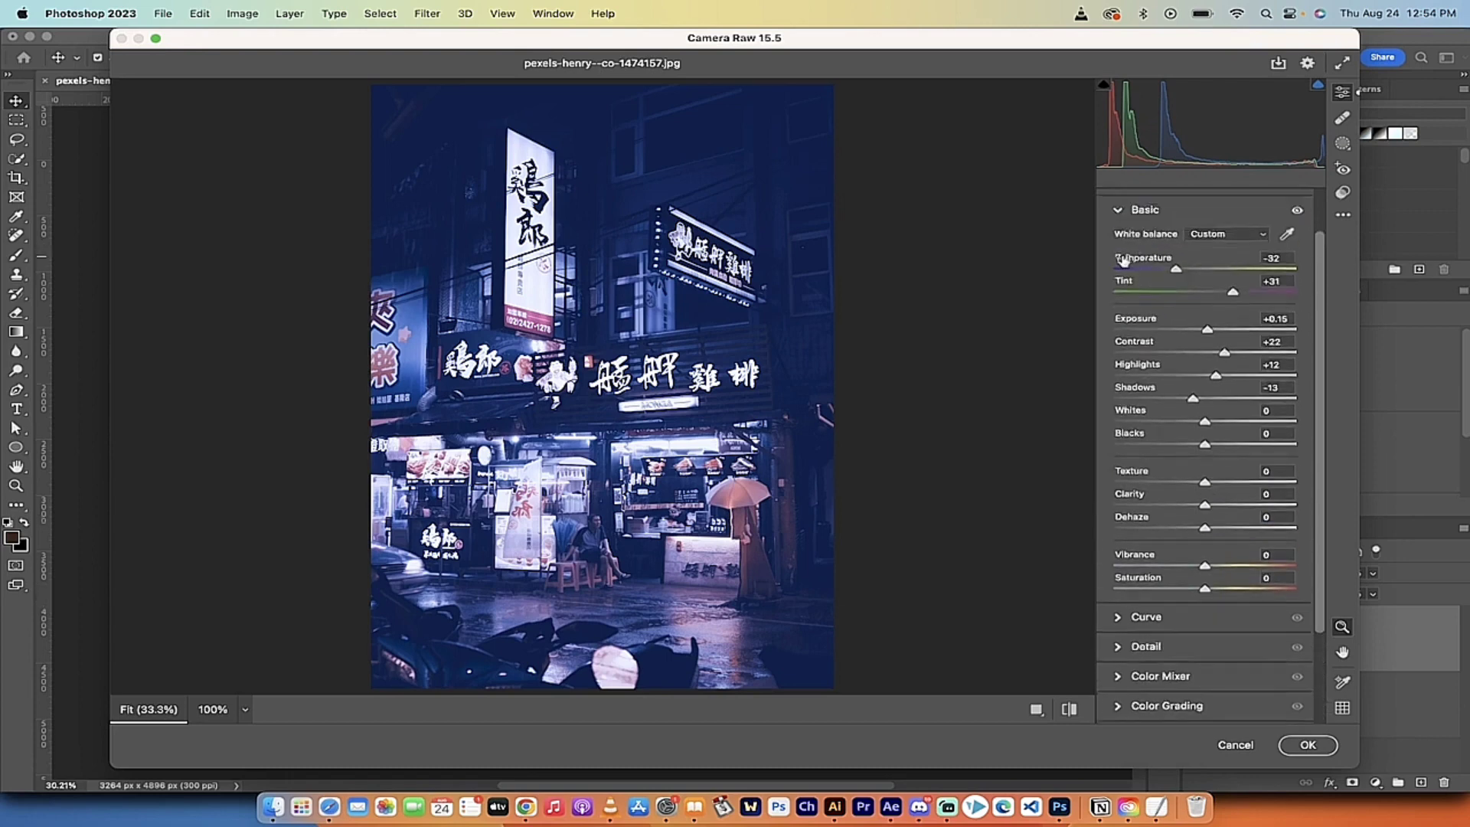
pyautogui.click(1123, 211)
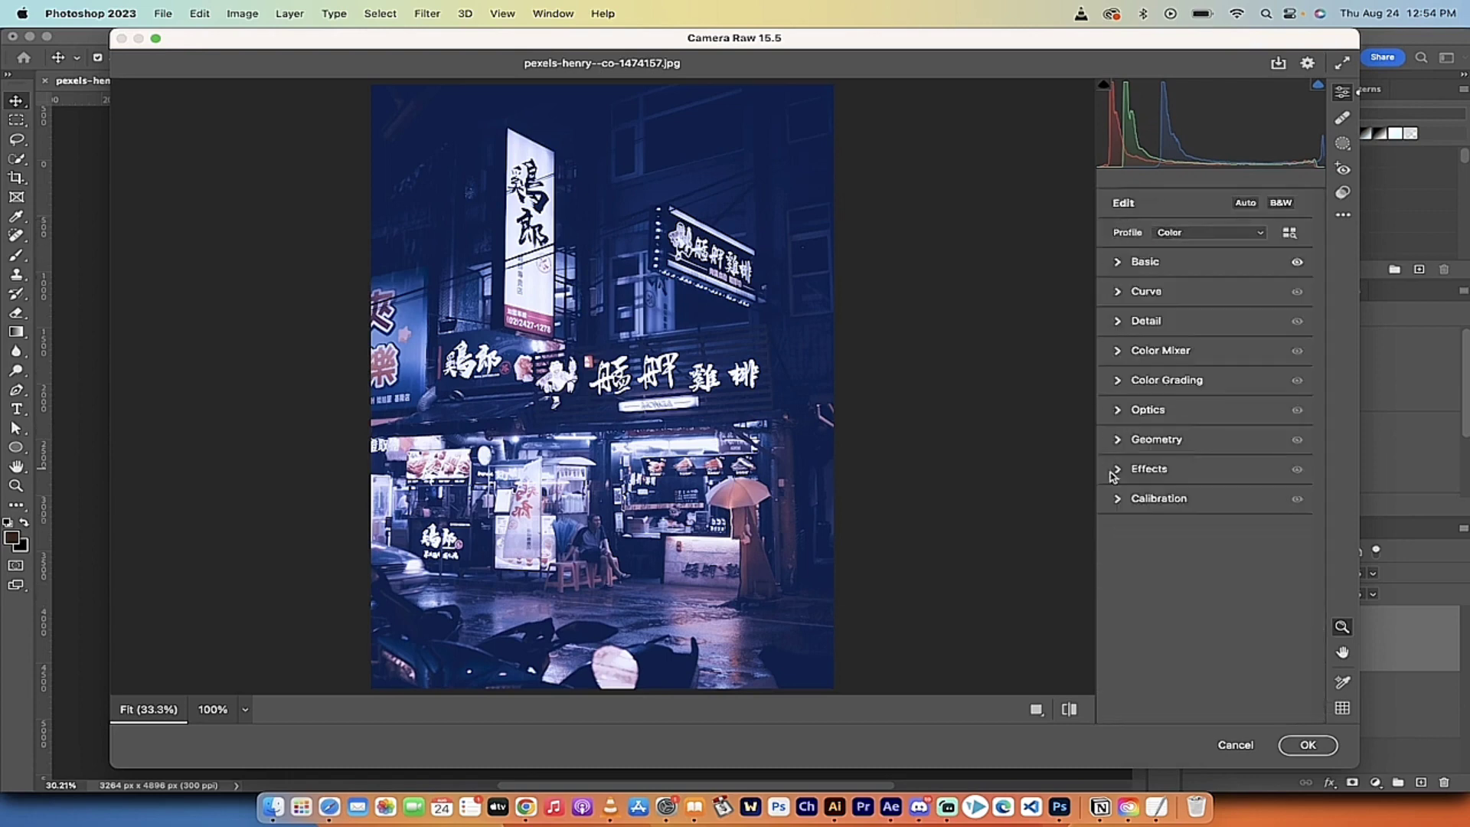
# - Calibrate hue and saturation to -44 and +20 for Red Primary, +33 and +31 for Green Primary, -29 and +4 for Blue Primary
pyautogui.click(1119, 500)
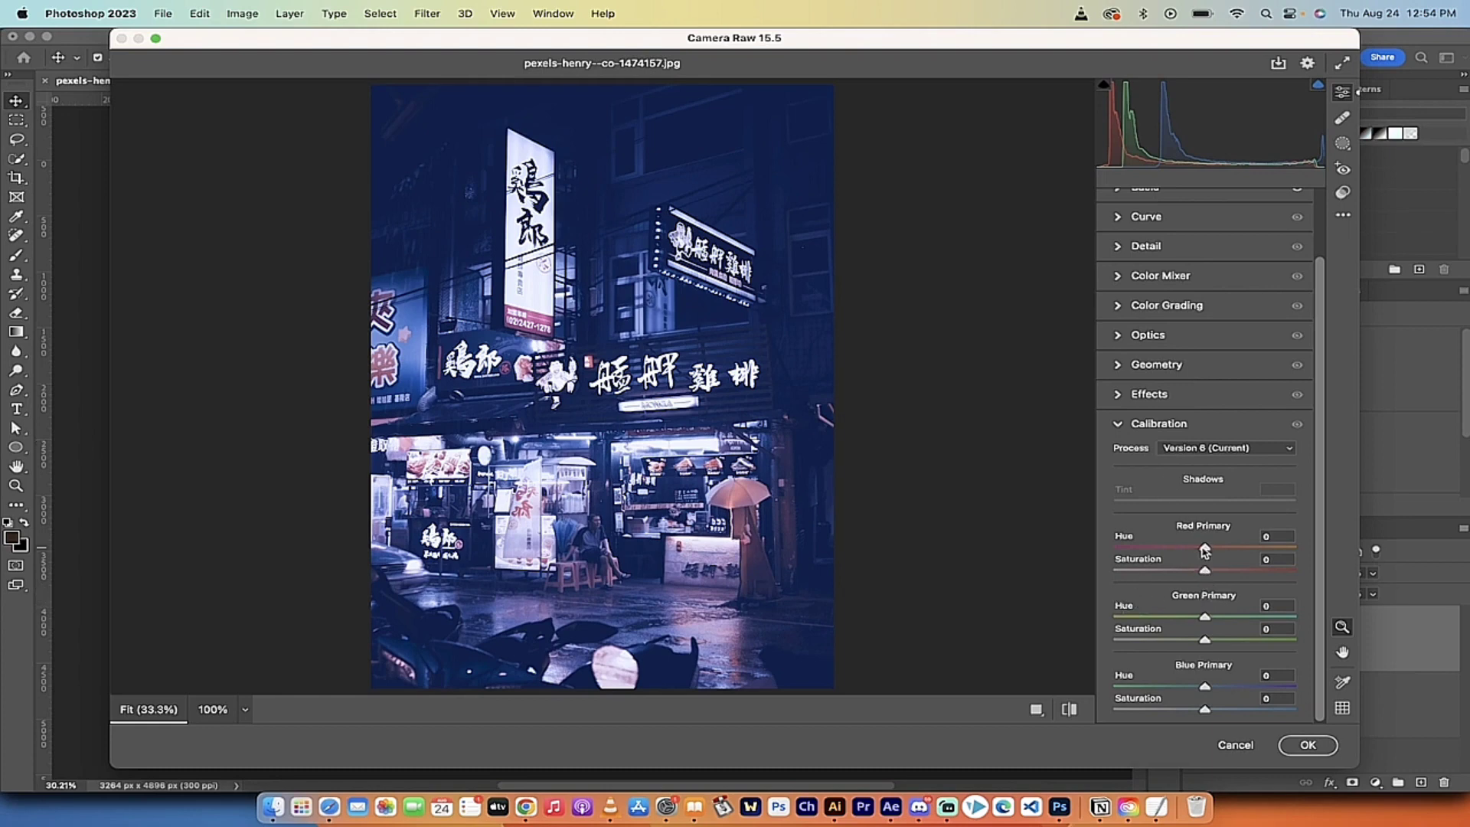
pyautogui.moveTo(1206, 550); pyautogui.dragTo(1164, 548)
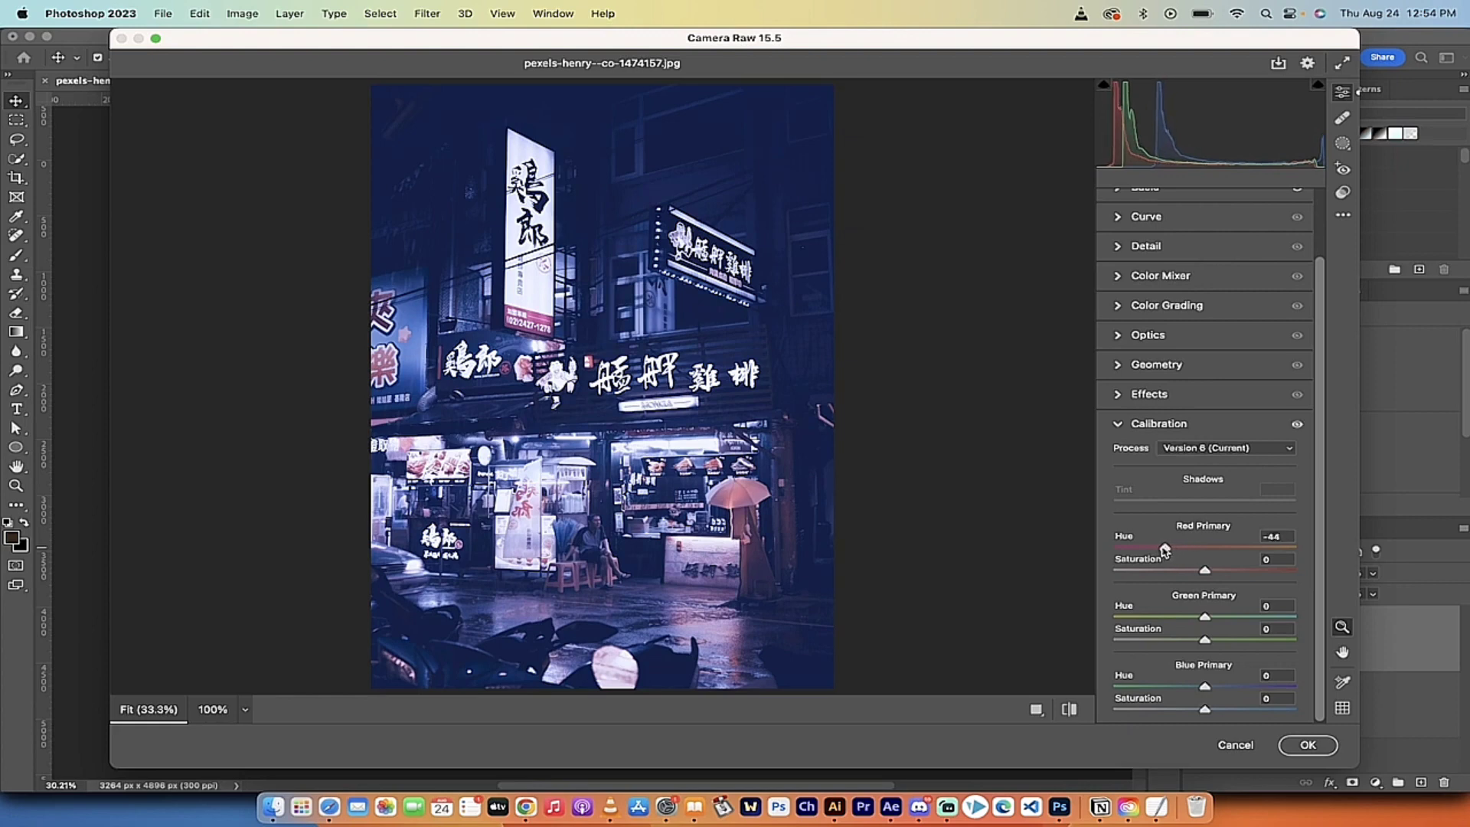
pyautogui.moveTo(1206, 573); pyautogui.dragTo(1222, 572)
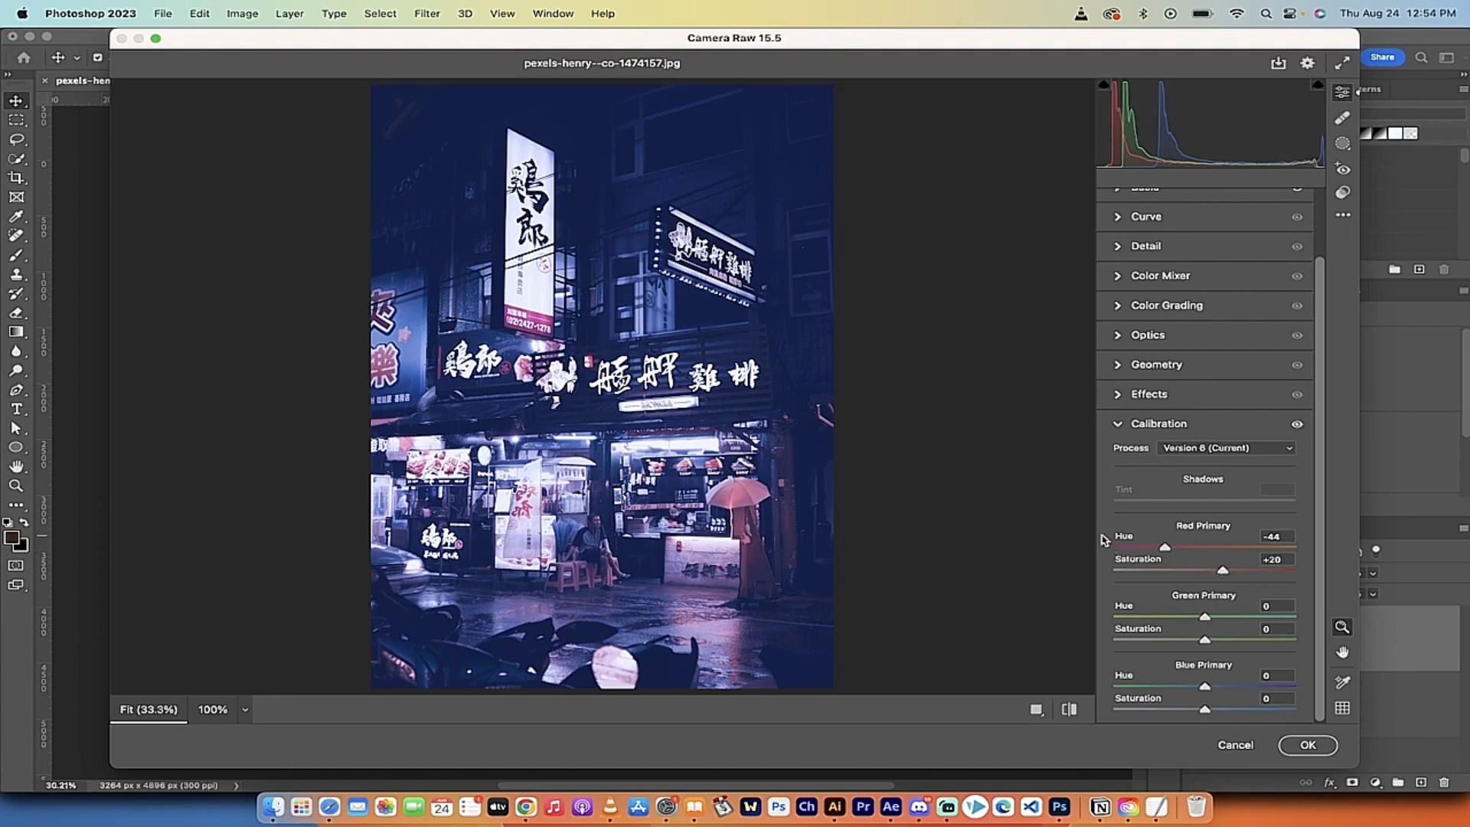
pyautogui.moveTo(1206, 618); pyautogui.dragTo(1209, 713)
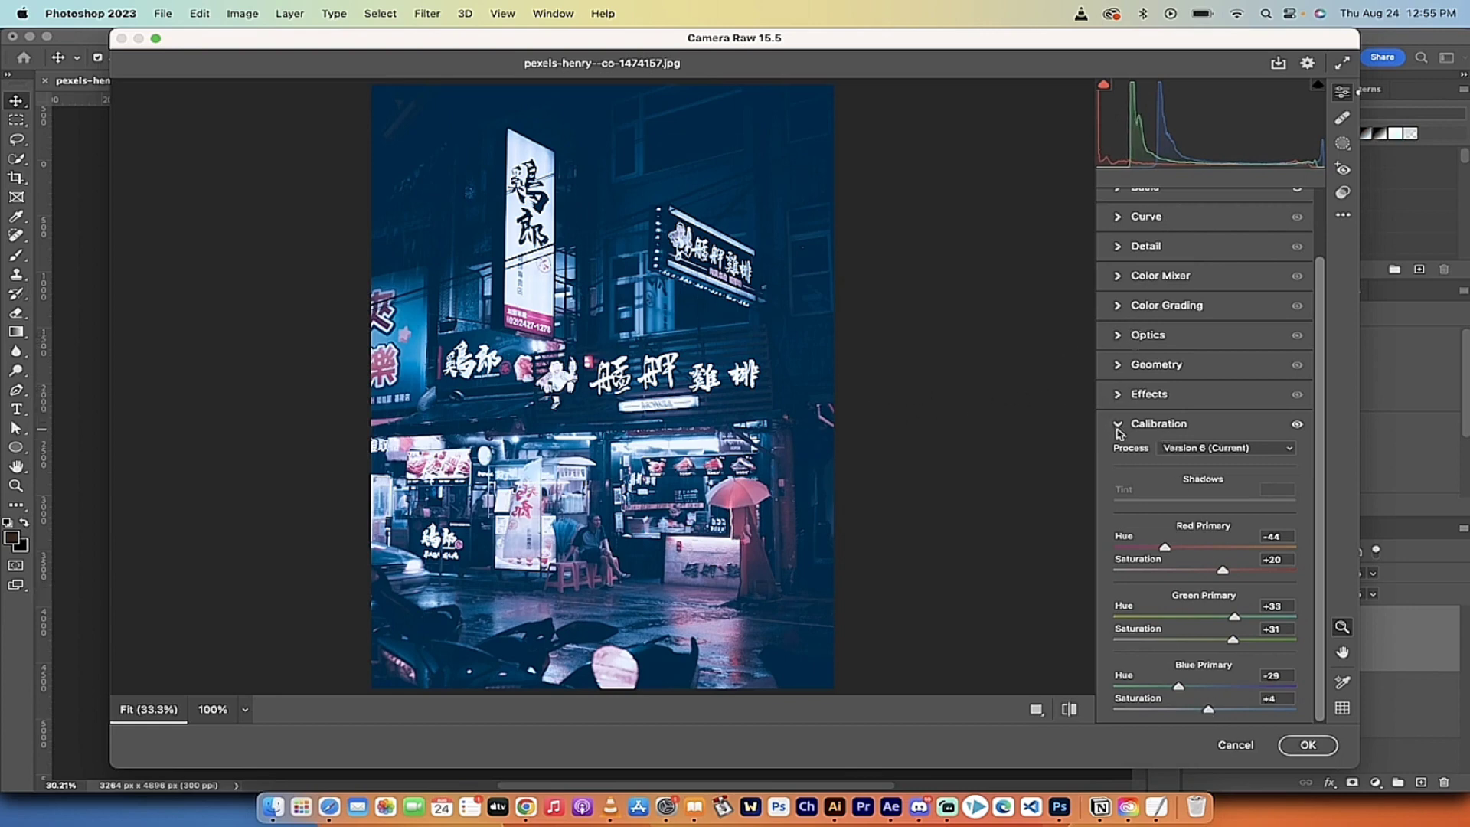
pyautogui.click(1119, 425)
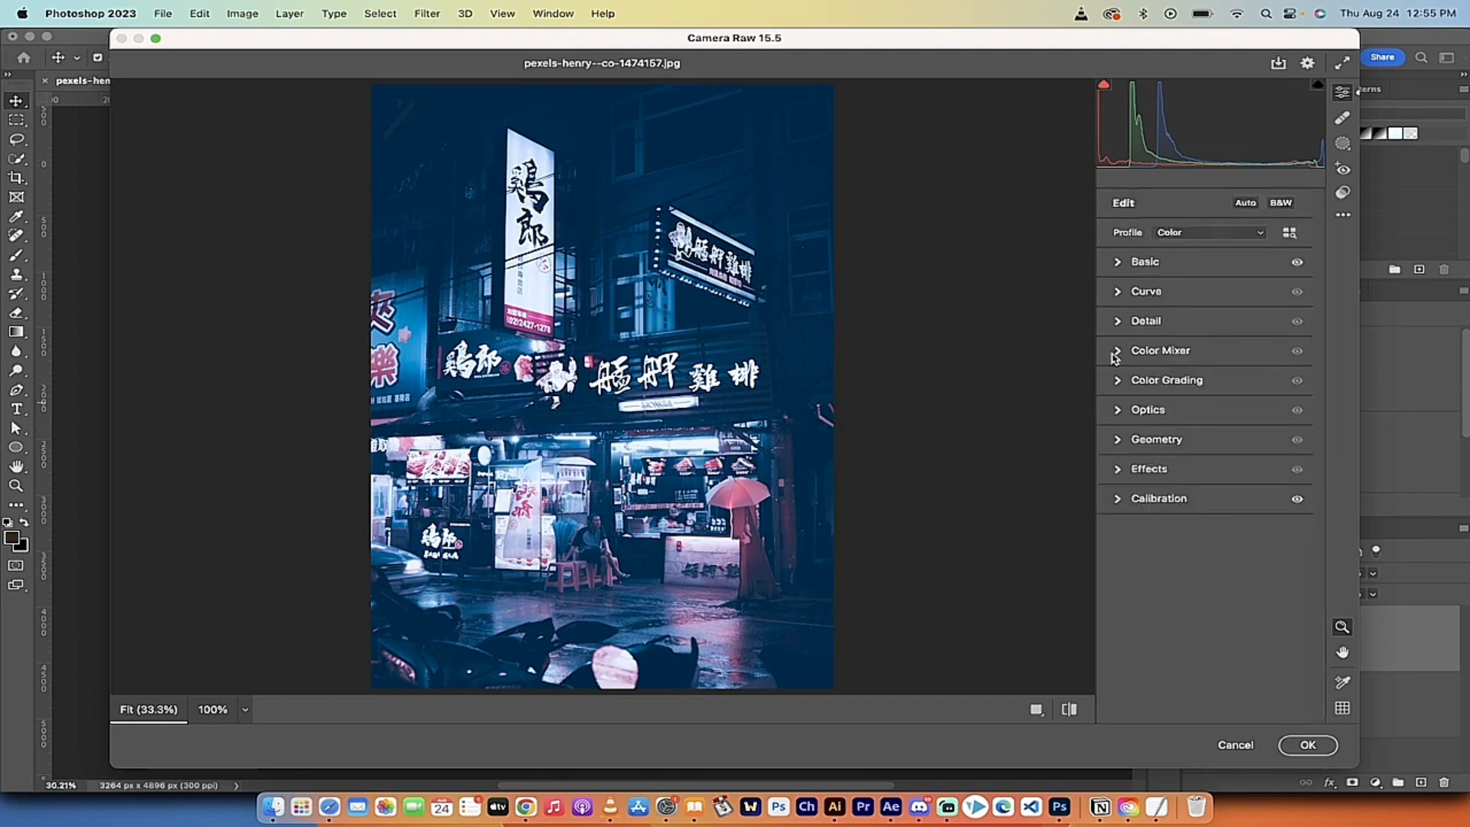
# - Raise the Tint to +42 and the Saturation to +8 in the basic adjustments
pyautogui.click(1119, 263)
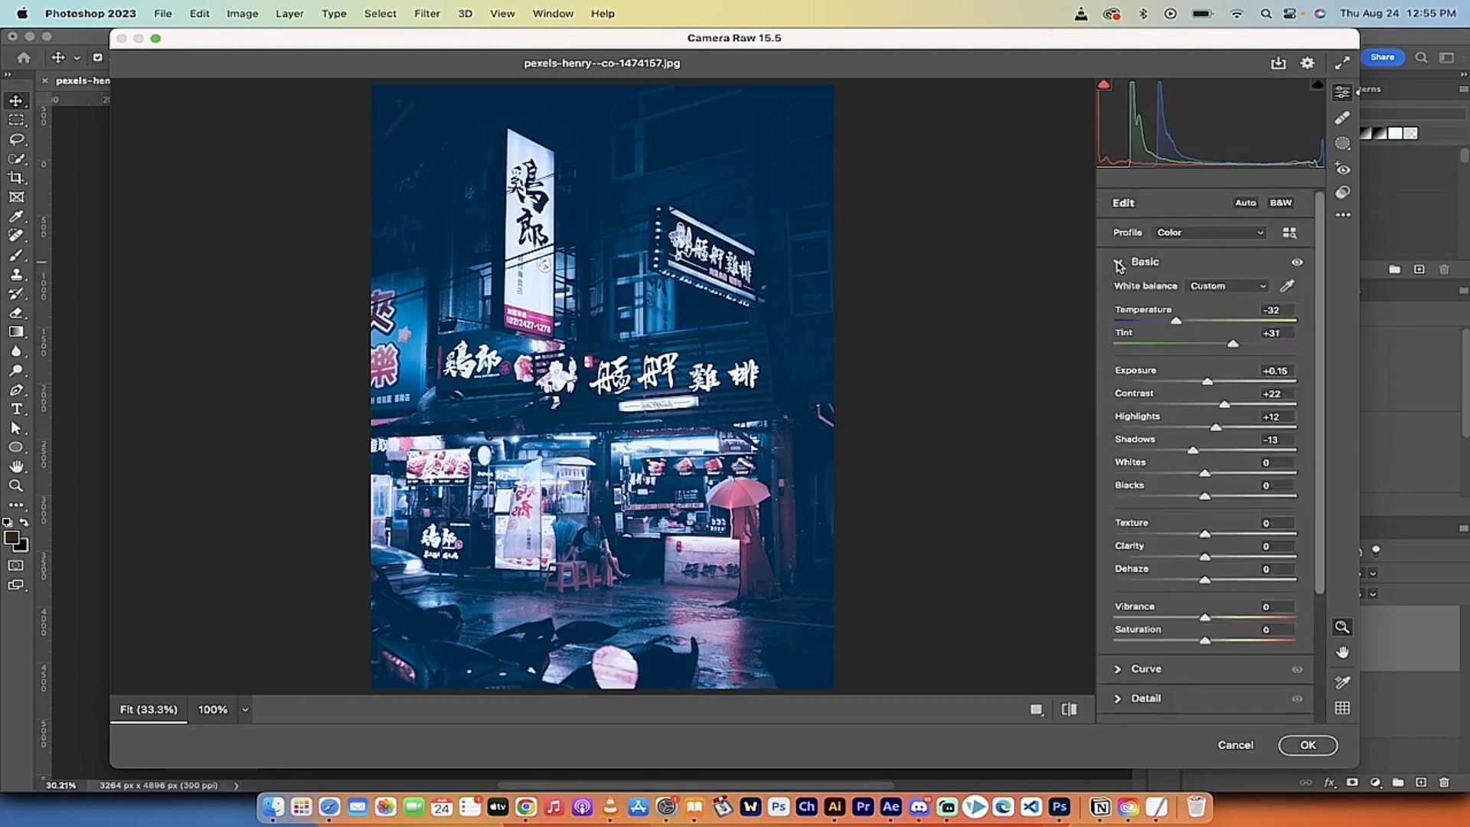
pyautogui.moveTo(1234, 347); pyautogui.dragTo(1243, 347)
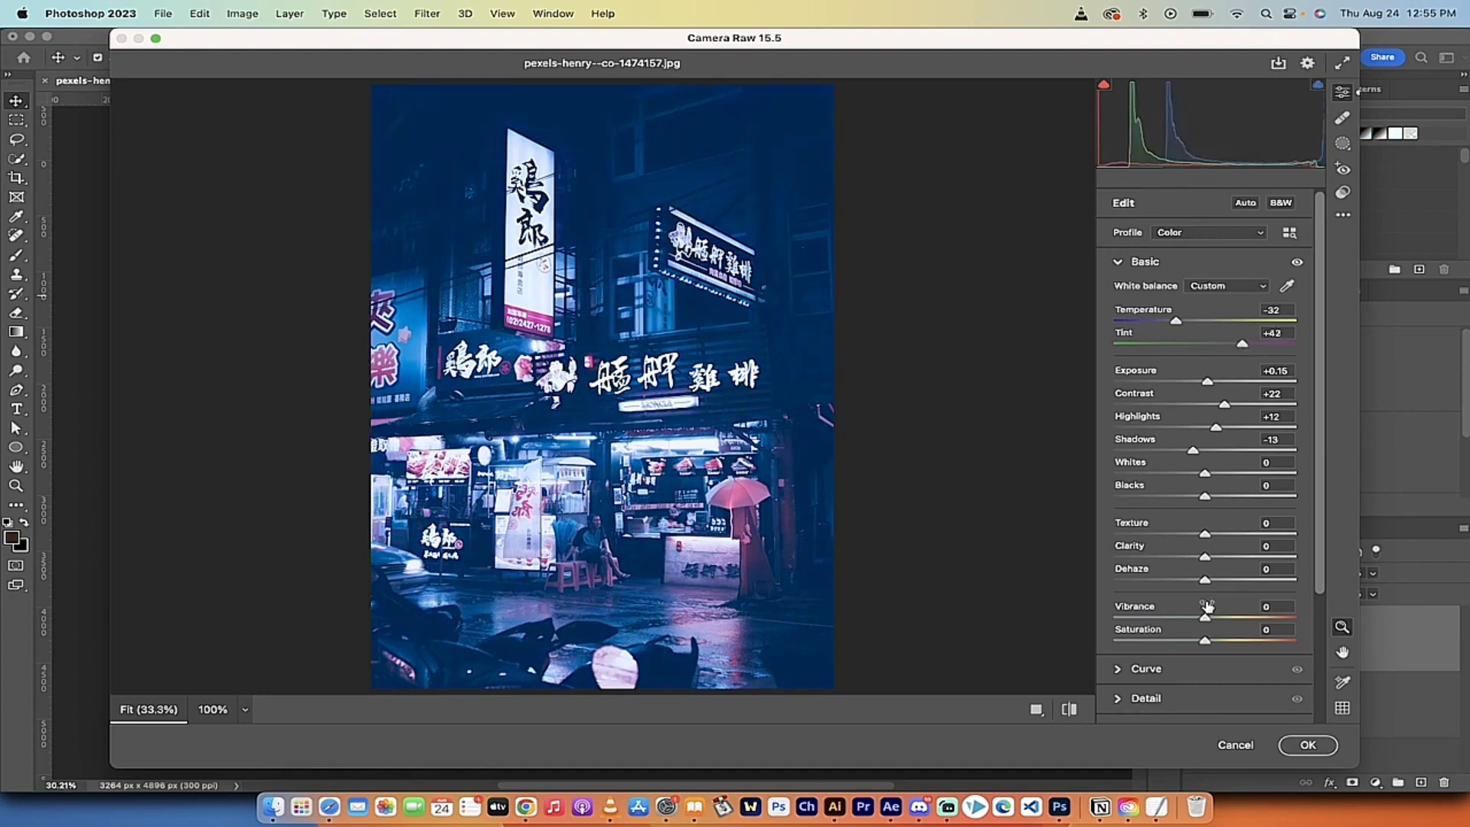
pyautogui.moveTo(1206, 644)
pyautogui.mouseDown()
pyautogui.moveTo(1237, 643)
pyautogui.moveTo(1199, 639)
pyautogui.moveTo(1216, 640)
pyautogui.mouseUp()
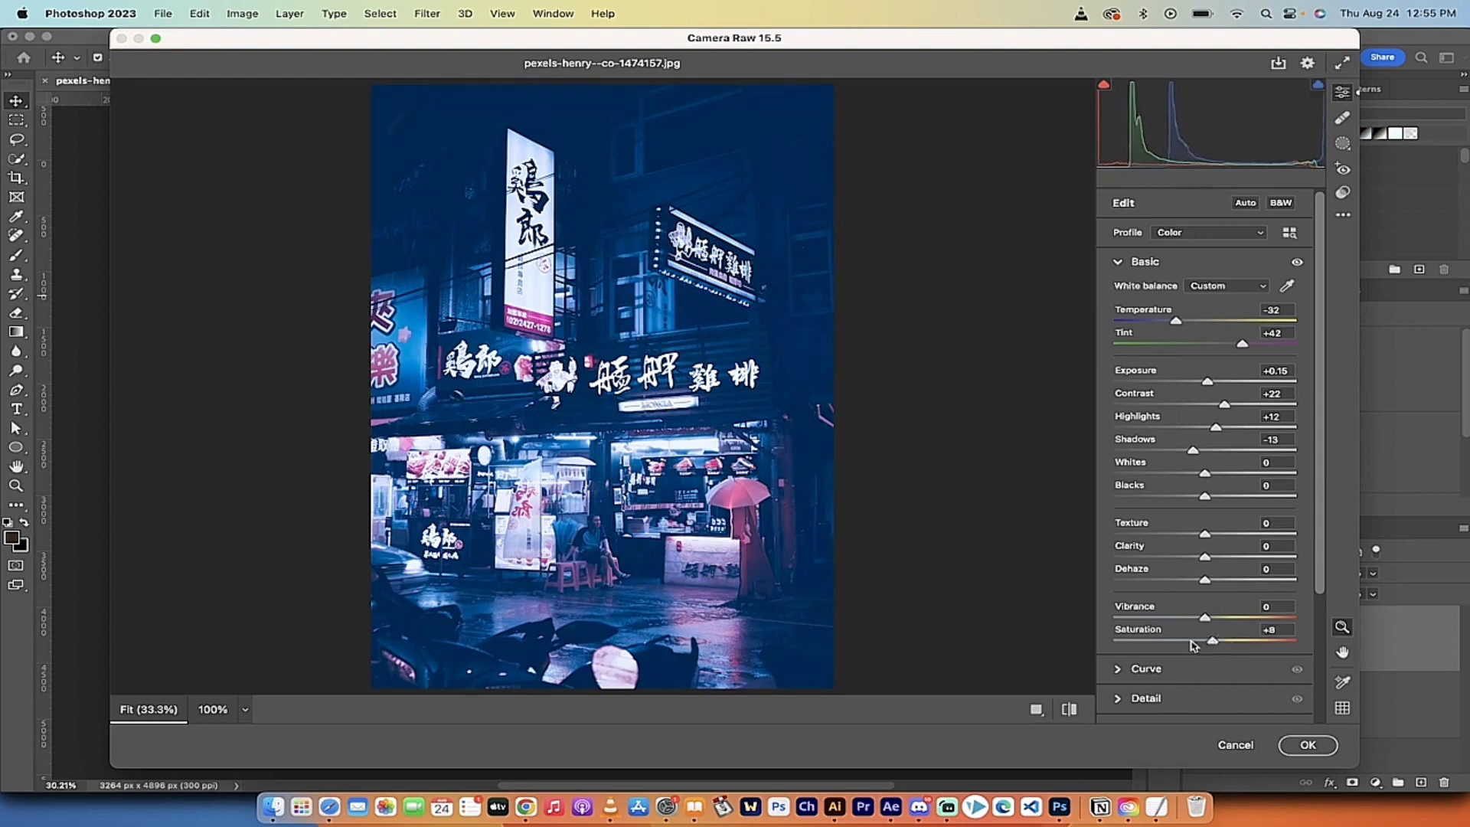
# - Raise the red curve's midpoint, lift its black point to output 2 and move its white point to input 238, output 255
pyautogui.click(1121, 671)
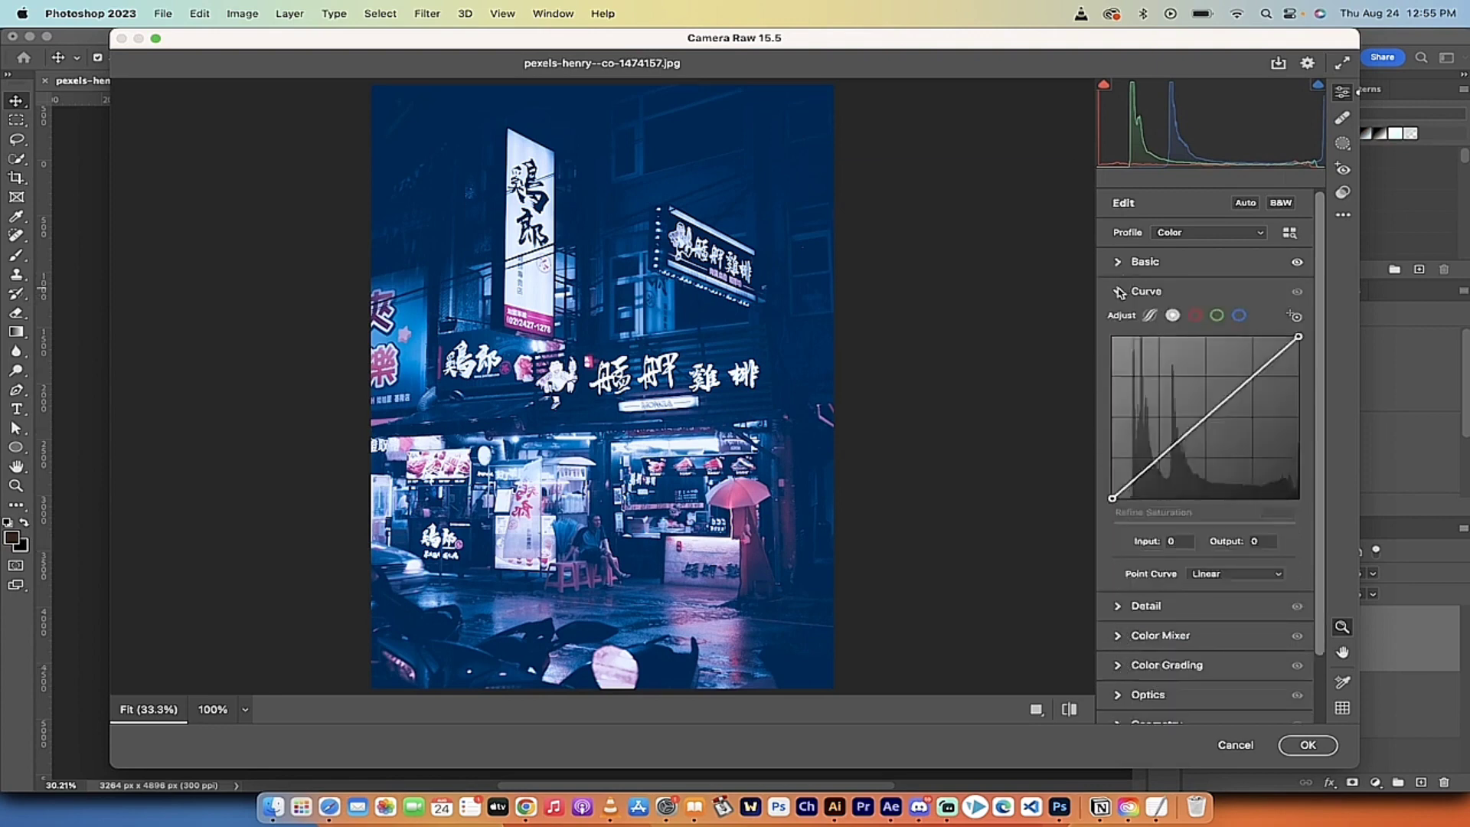
pyautogui.click(1195, 317)
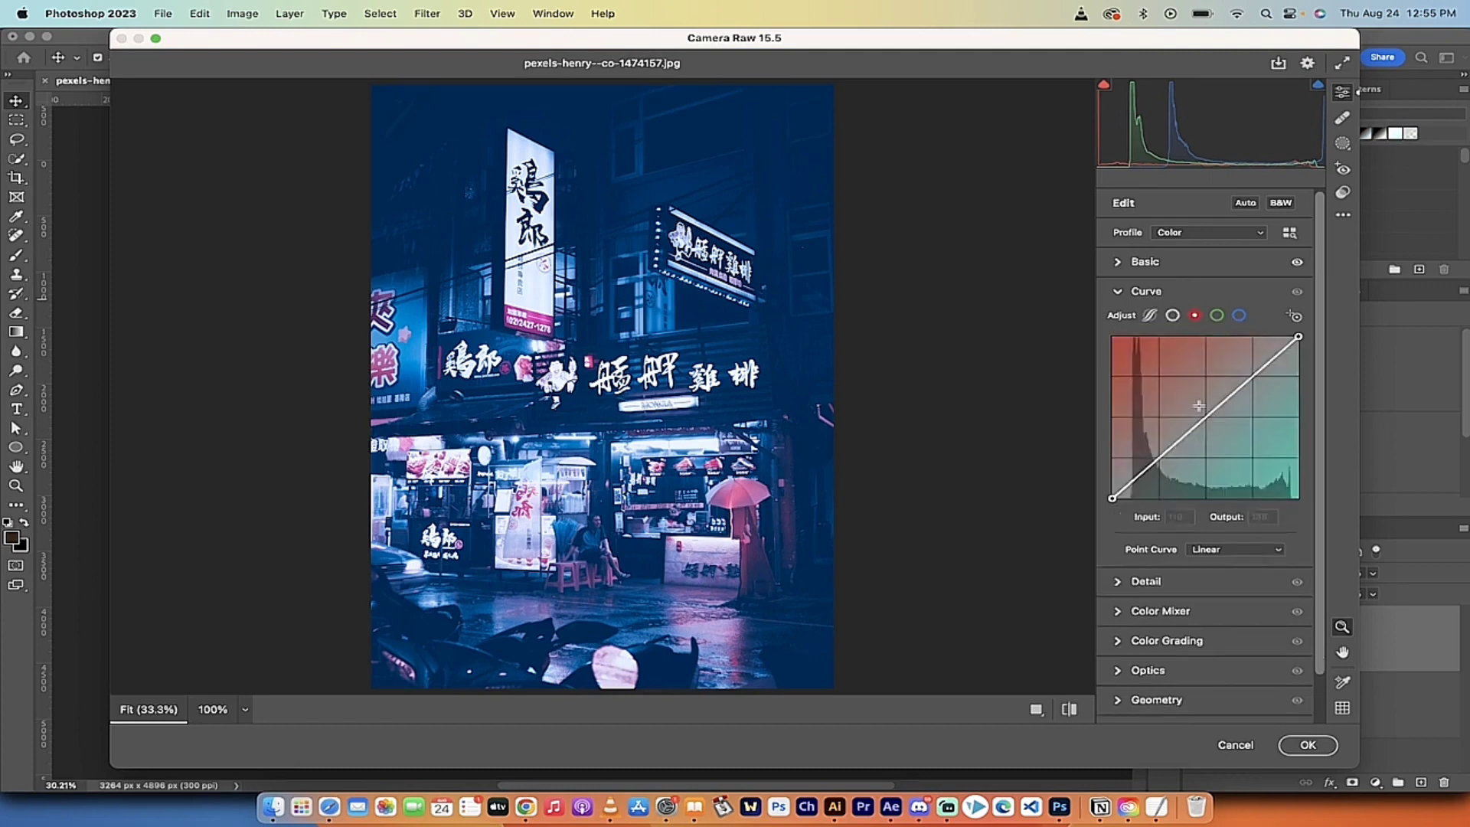
pyautogui.moveTo(1300, 337)
pyautogui.mouseDown()
pyautogui.moveTo(1274, 337)
pyautogui.moveTo(1300, 337)
pyautogui.mouseUp()
pyautogui.moveTo(1213, 405); pyautogui.dragTo(1204, 411)
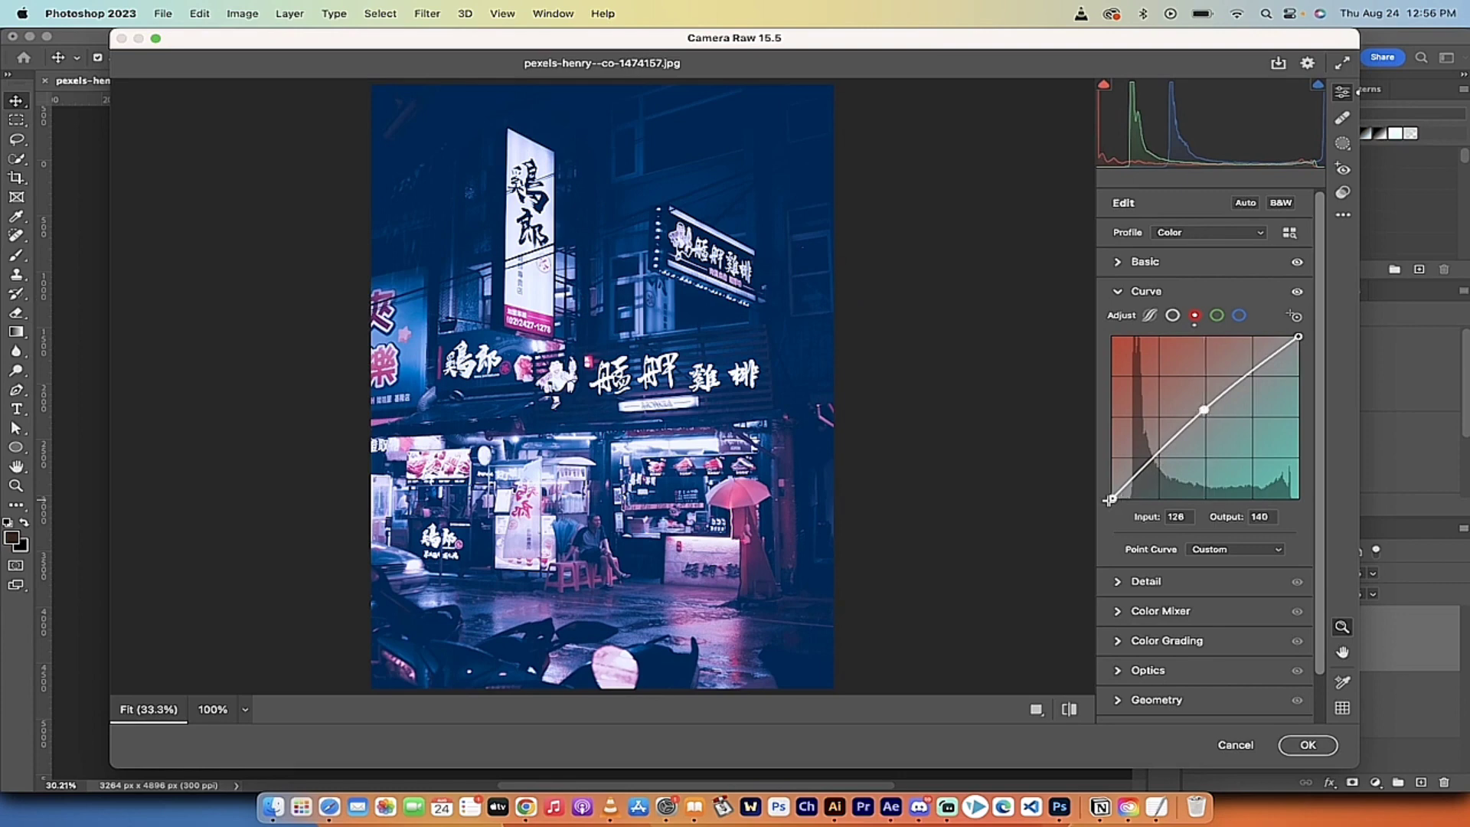
pyautogui.moveTo(1110, 499)
pyautogui.mouseDown()
pyautogui.moveTo(1112, 471)
pyautogui.moveTo(1112, 496)
pyautogui.mouseUp()
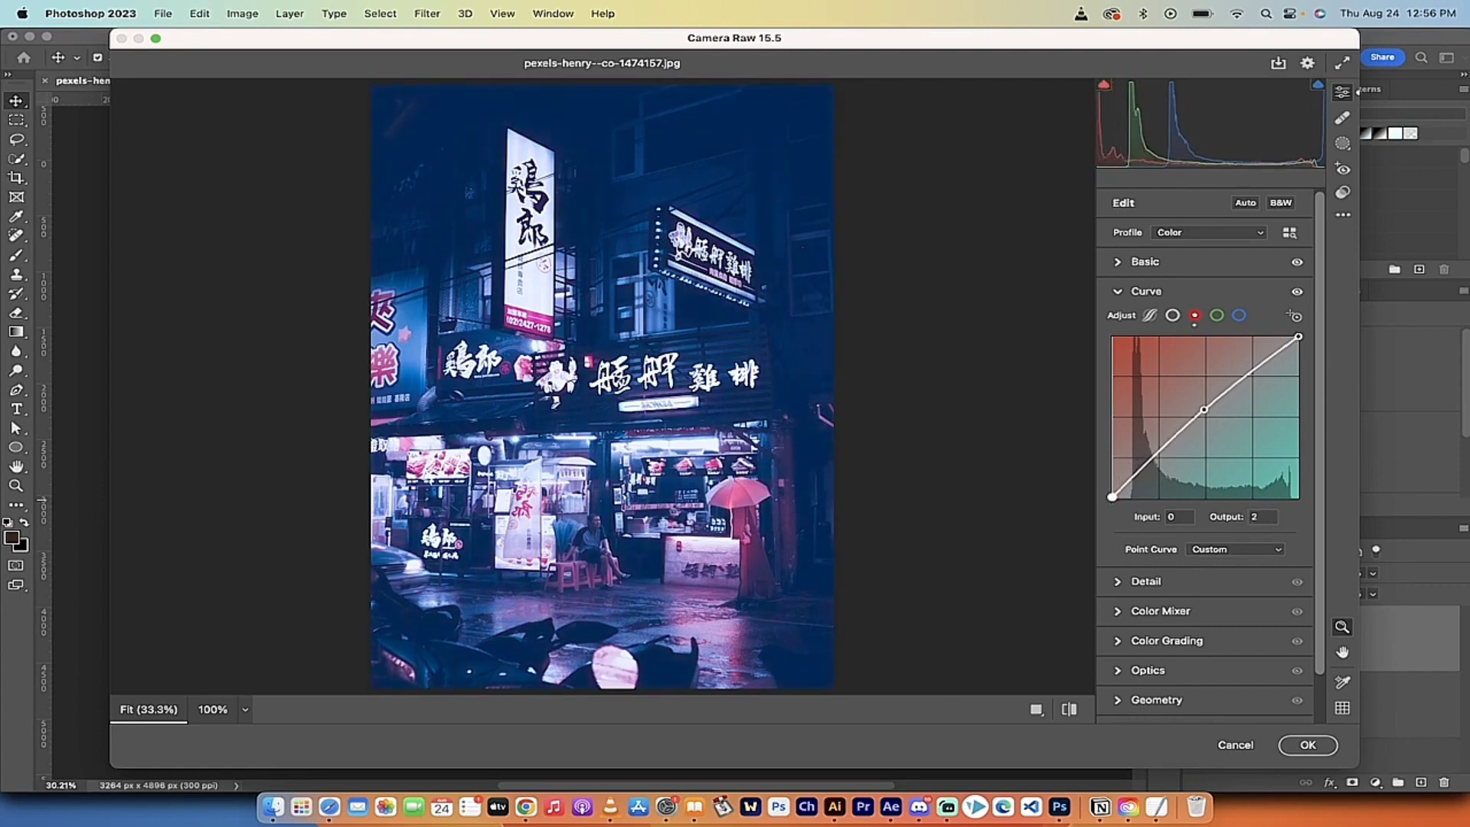
pyautogui.moveTo(1298, 337)
pyautogui.mouseDown()
pyautogui.moveTo(1278, 336)
pyautogui.moveTo(1293, 336)
pyautogui.mouseUp()
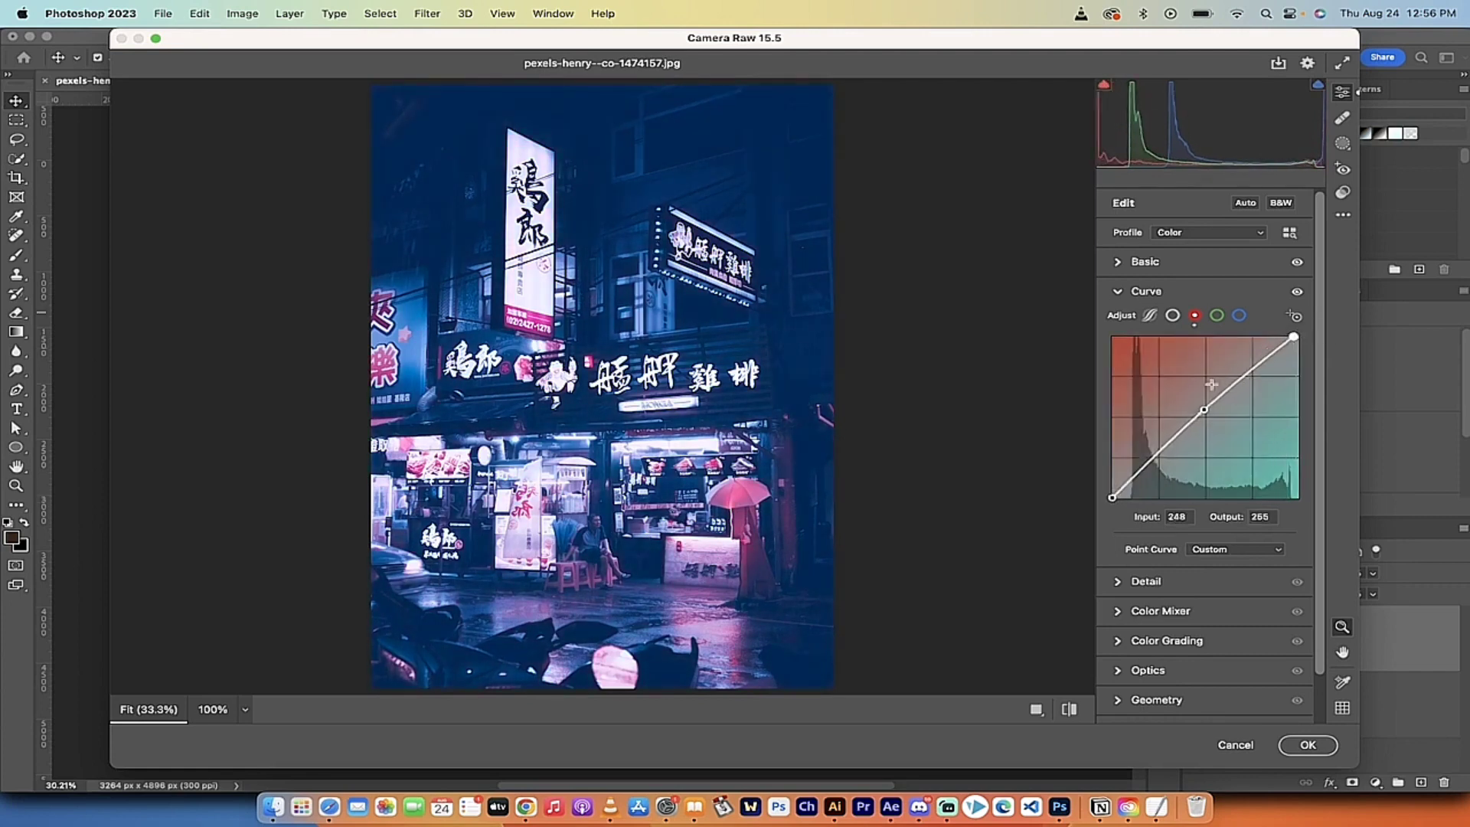
pyautogui.moveTo(1203, 410); pyautogui.dragTo(1203, 407)
pyautogui.moveTo(1294, 336); pyautogui.dragTo(1286, 336)
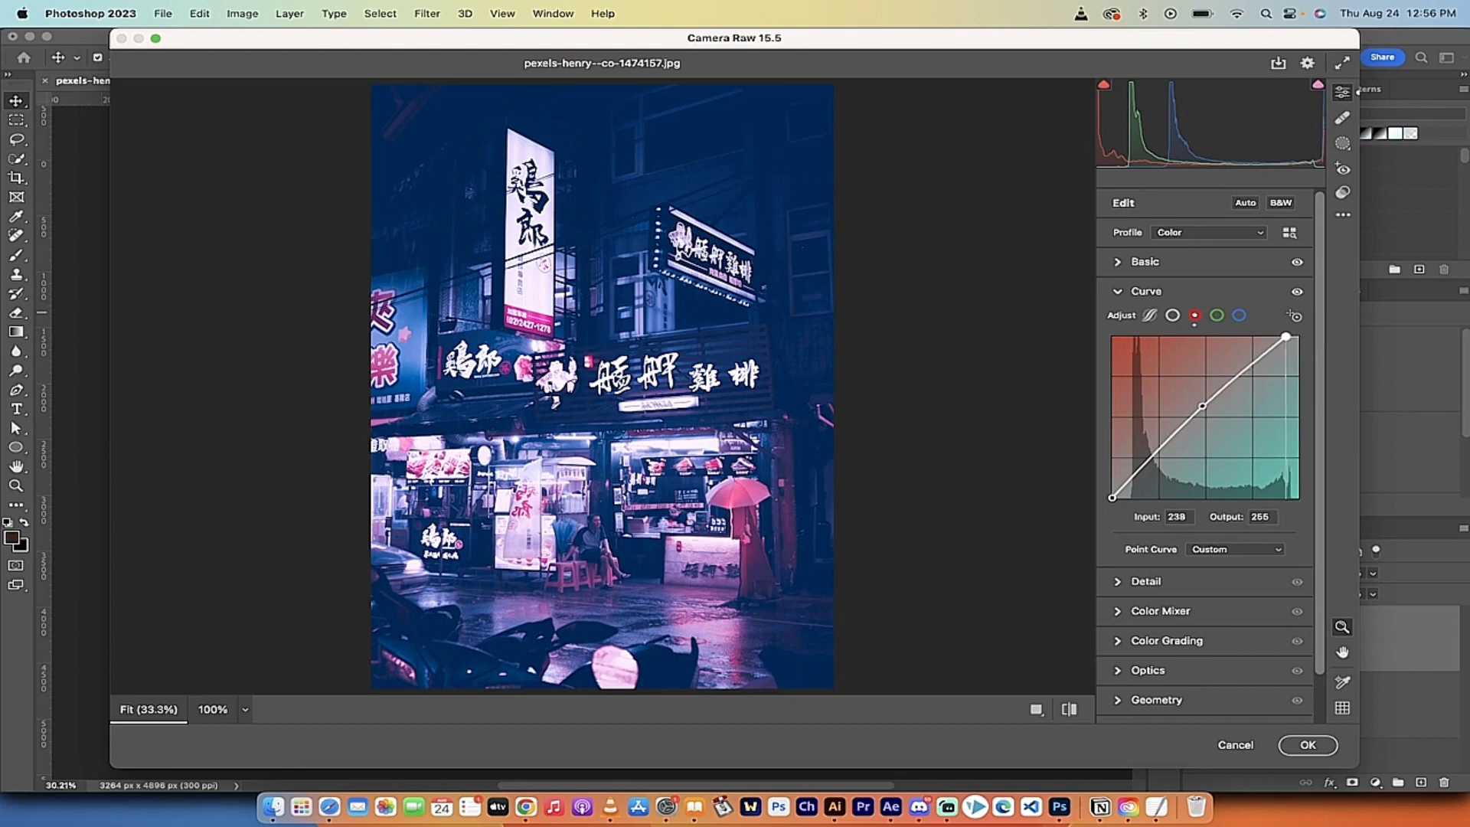
# - Lower the blue curve at input 126 to output 104, and bend the green curve down at input 148 with its white point at 239
pyautogui.click(1239, 316)
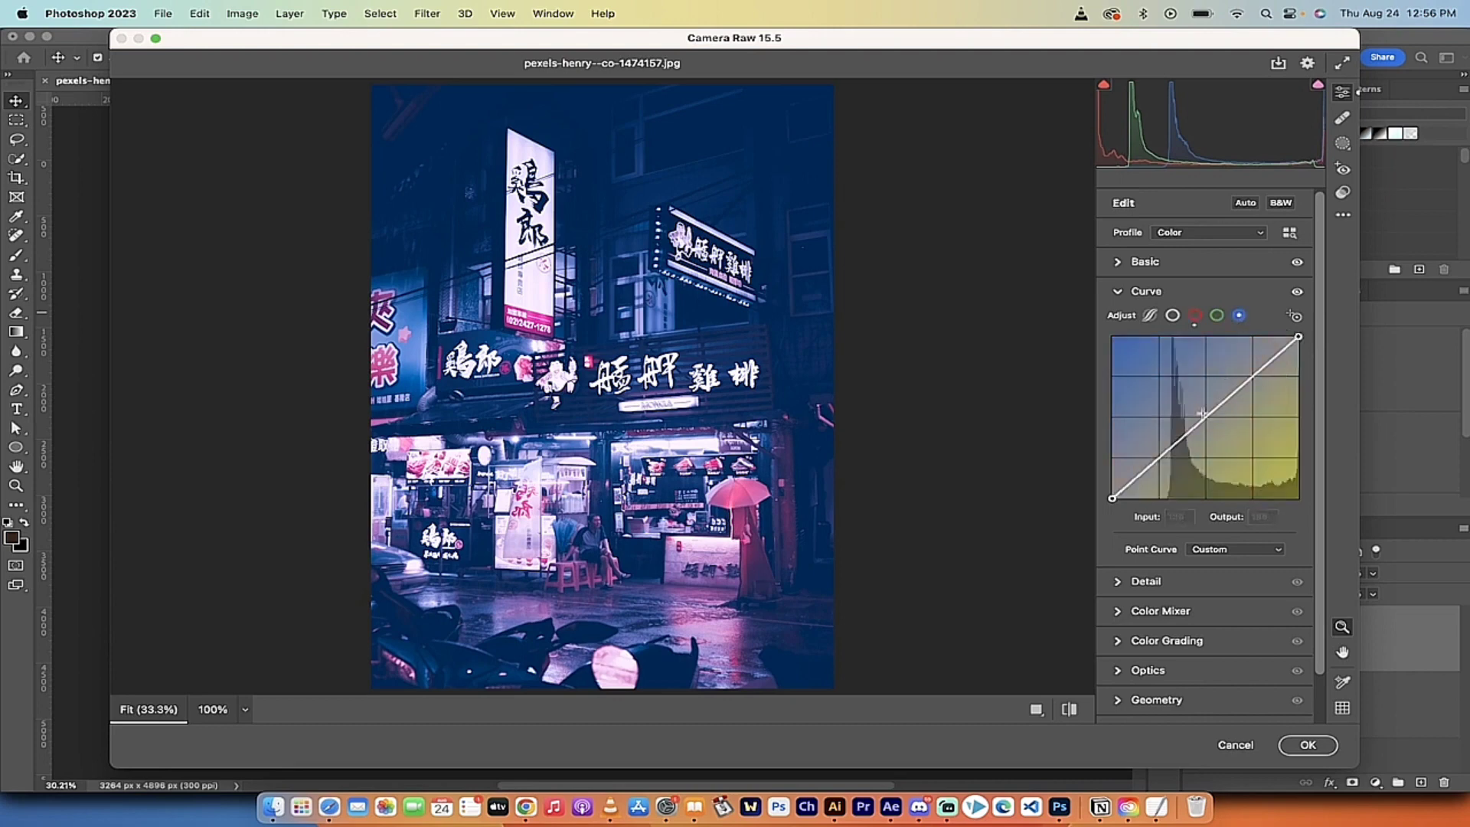
pyautogui.moveTo(1203, 419); pyautogui.dragTo(1204, 433)
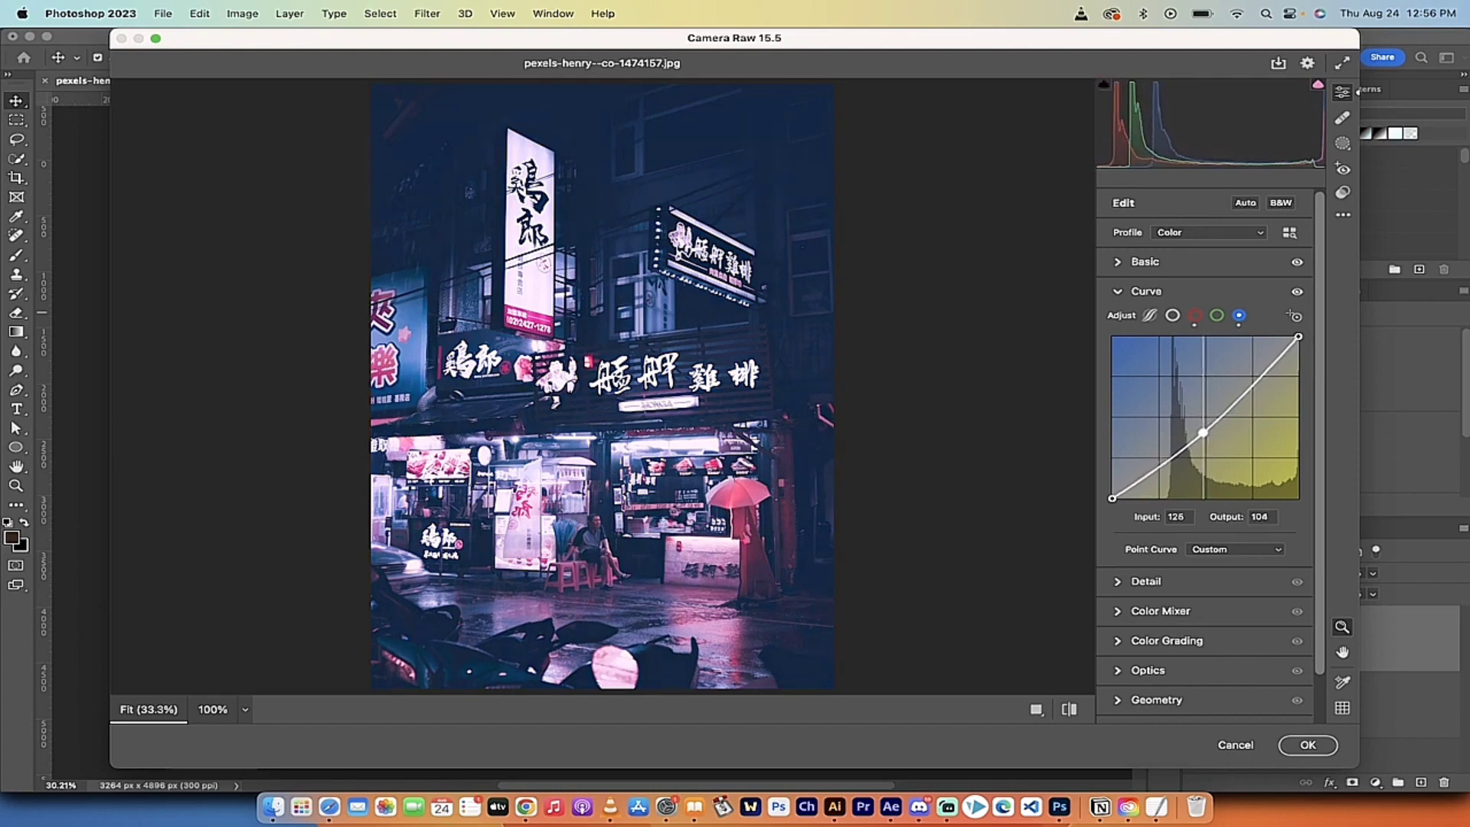
pyautogui.click(1217, 315)
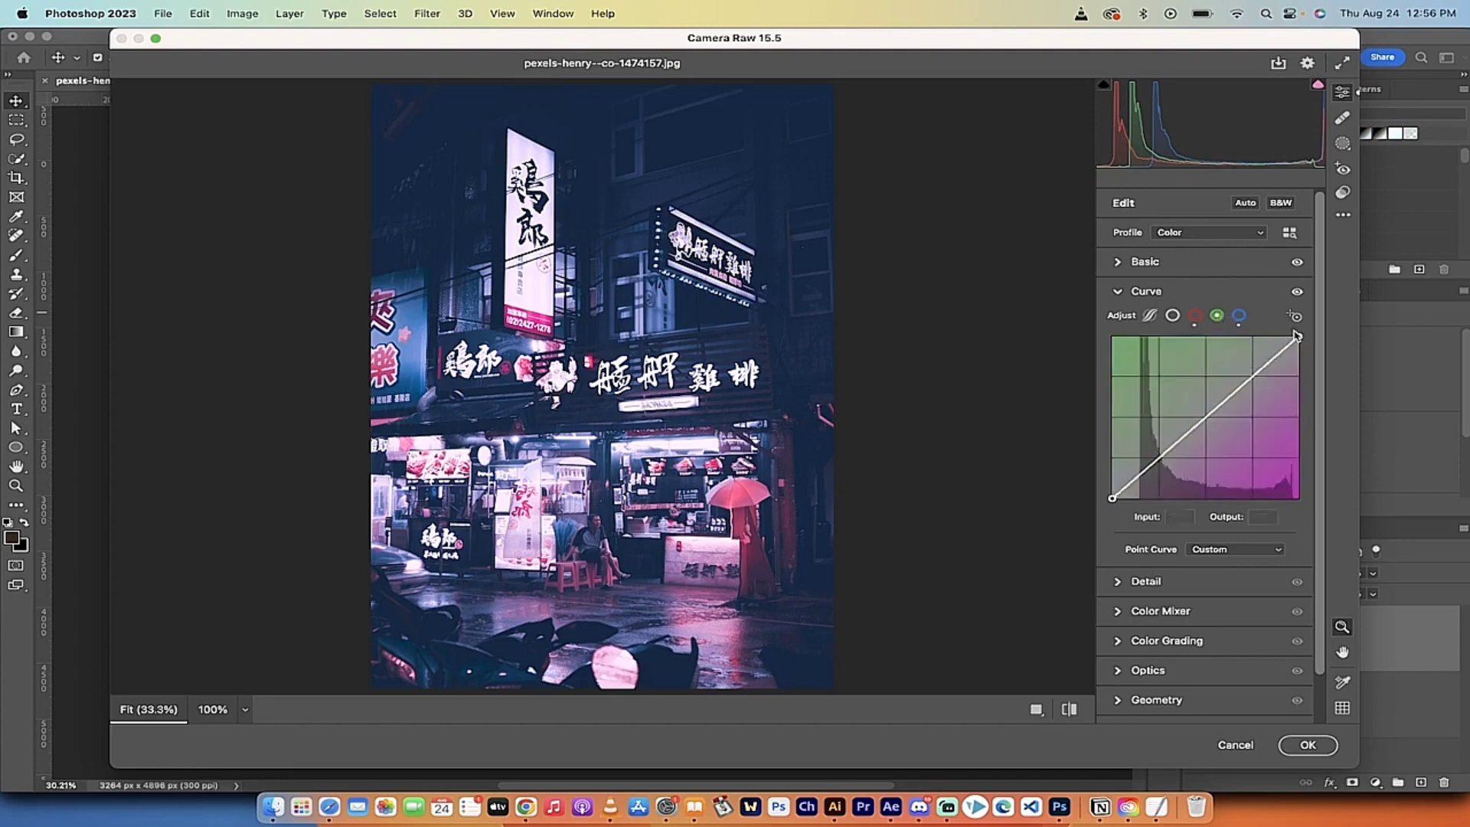
pyautogui.moveTo(1299, 336); pyautogui.dragTo(1298, 337)
pyautogui.moveTo(1299, 351)
pyautogui.mouseDown()
pyautogui.moveTo(1286, 337)
pyautogui.moveTo(1298, 337)
pyautogui.mouseUp()
pyautogui.moveTo(1220, 403); pyautogui.dragTo(1220, 412)
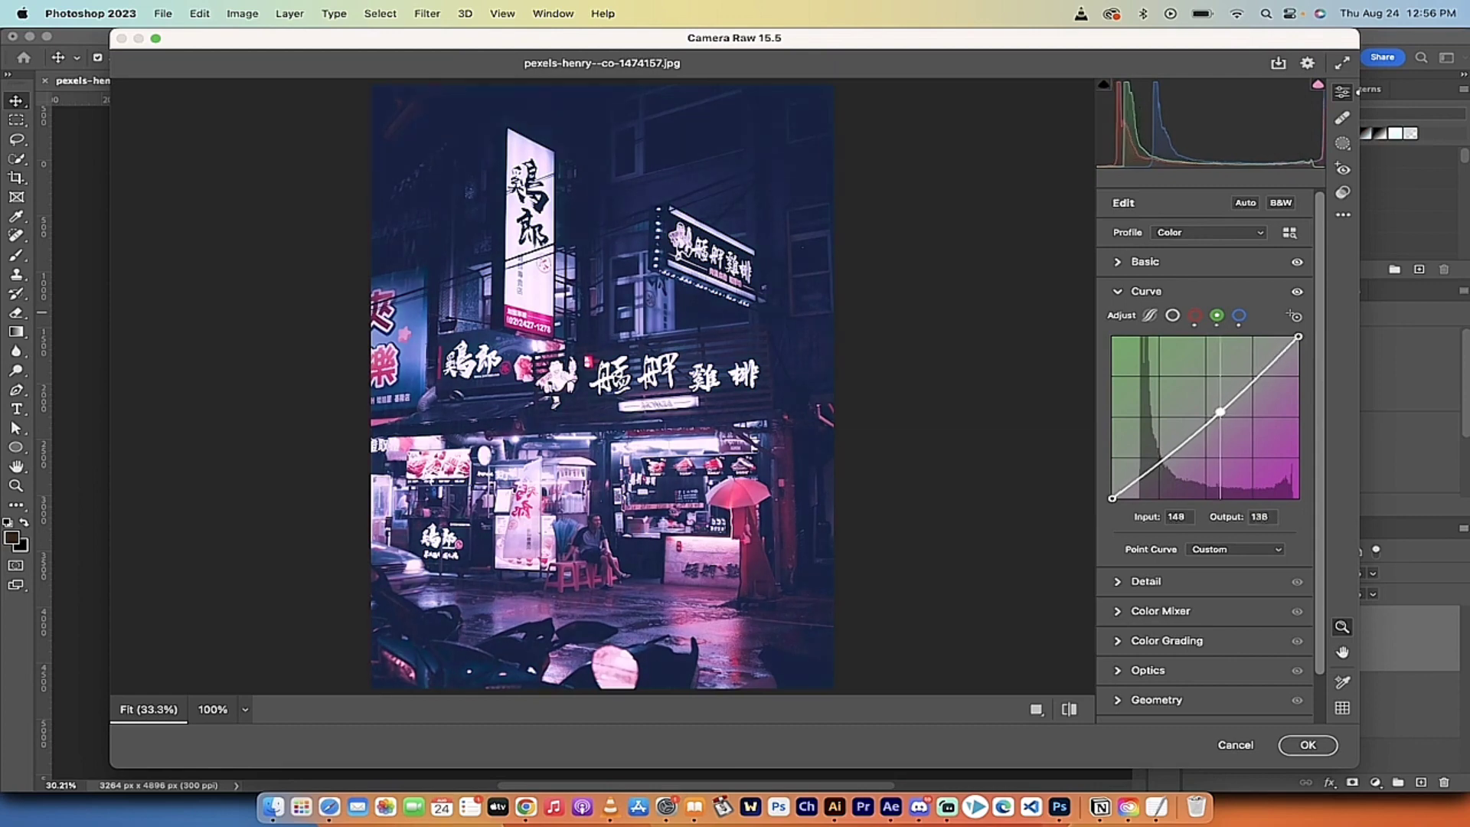
pyautogui.moveTo(1299, 337)
pyautogui.mouseDown()
pyautogui.moveTo(1271, 336)
pyautogui.moveTo(1286, 337)
pyautogui.mouseUp()
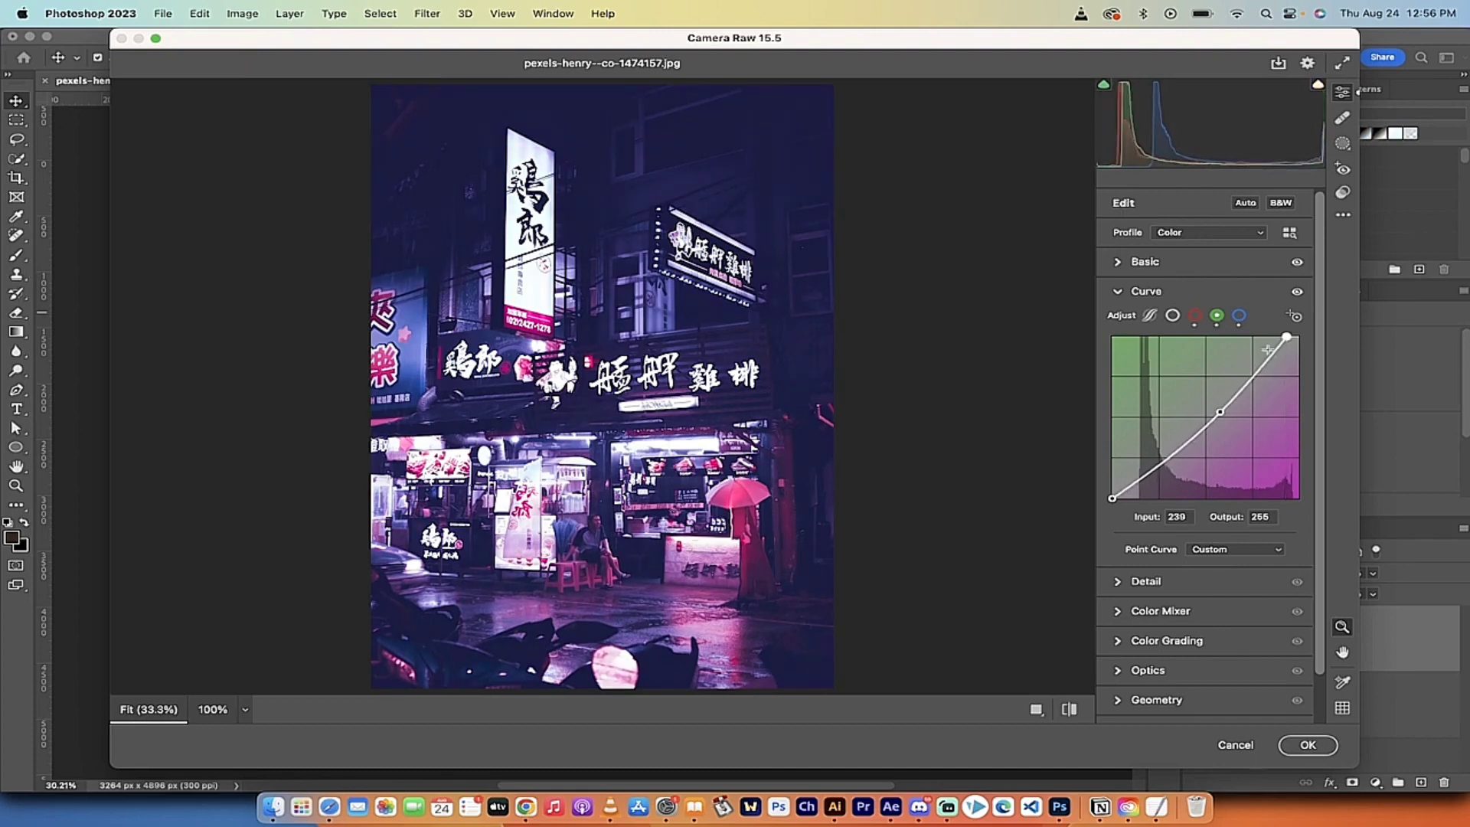
# - Fine-tune the white balance to Temperature -35 and Tint +37, and apply the Camera Raw Filter to the layer
pyautogui.click(1119, 268)
pyautogui.moveTo(1176, 323); pyautogui.dragTo(1180, 323)
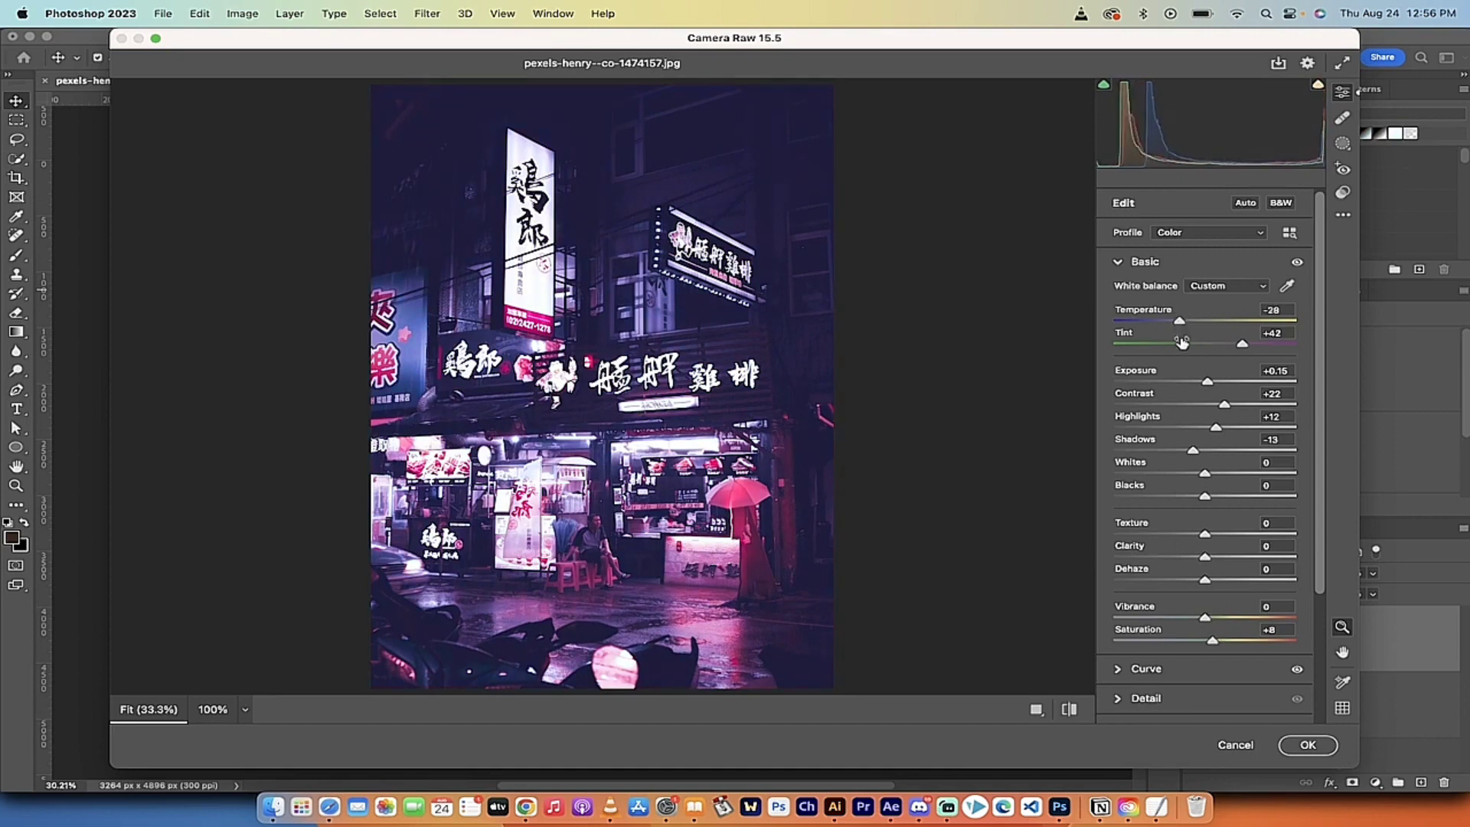
pyautogui.moveTo(1178, 325); pyautogui.dragTo(1239, 347)
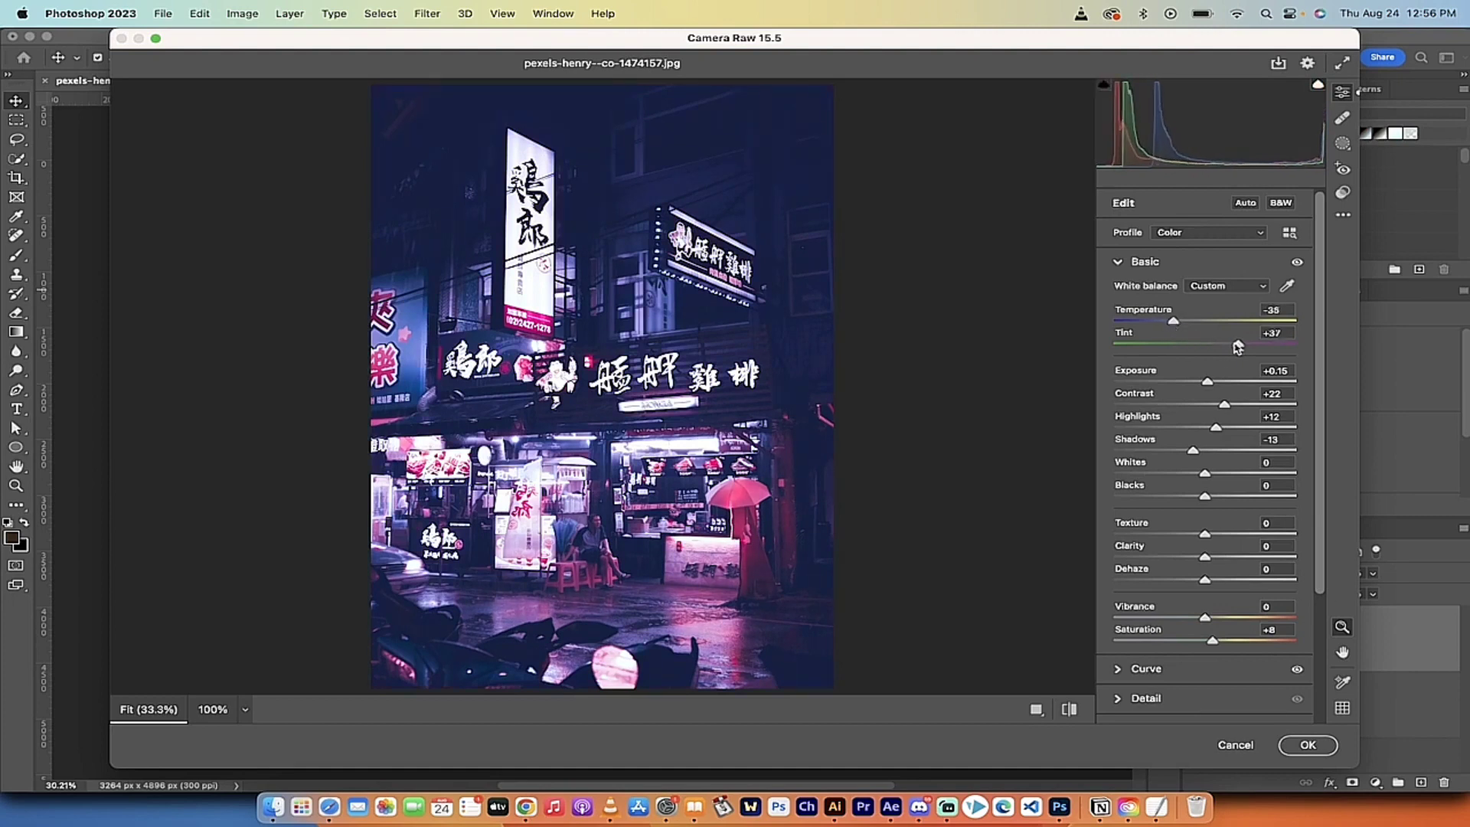
pyautogui.click(1309, 745)
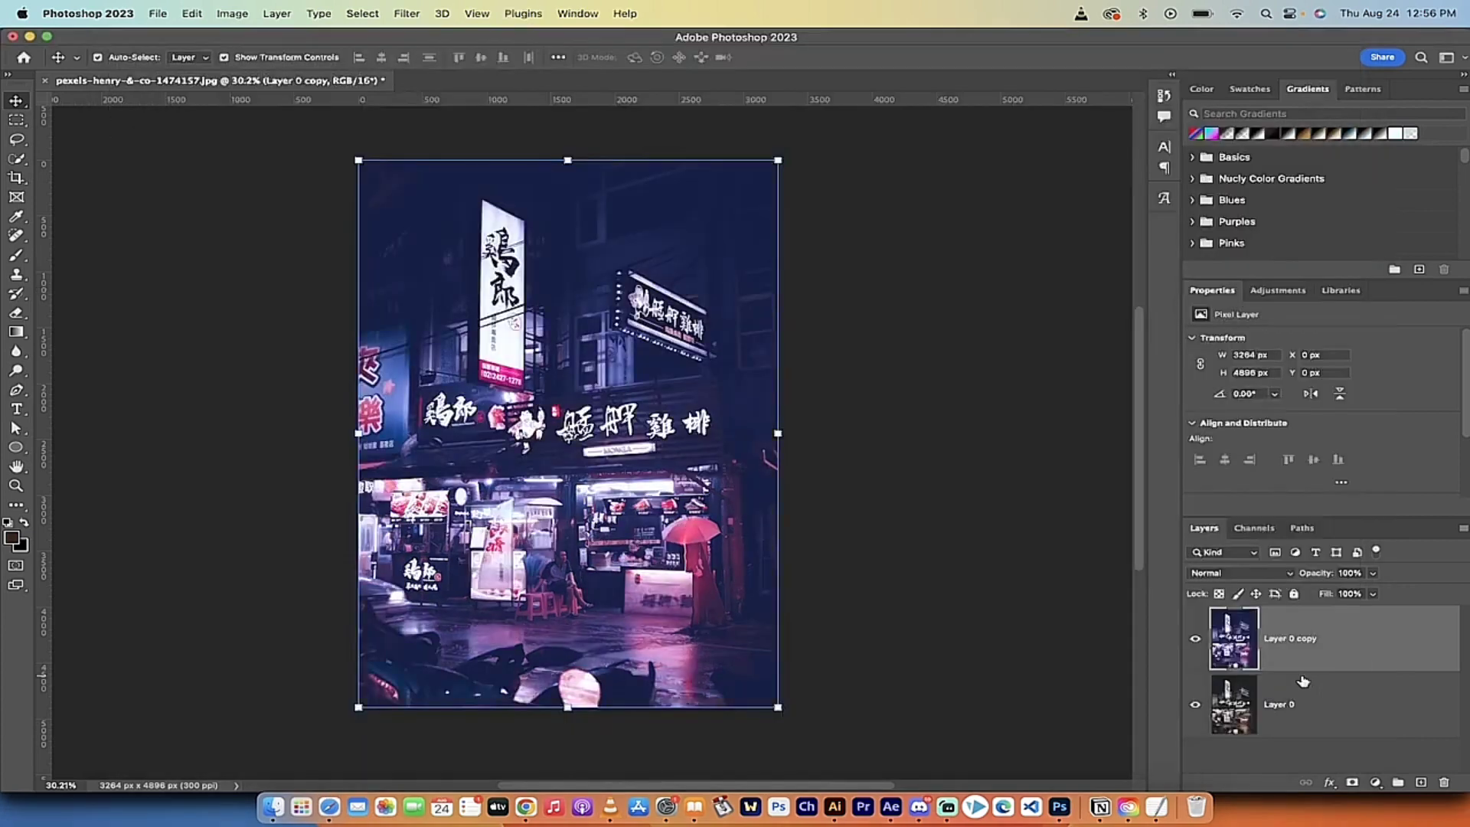